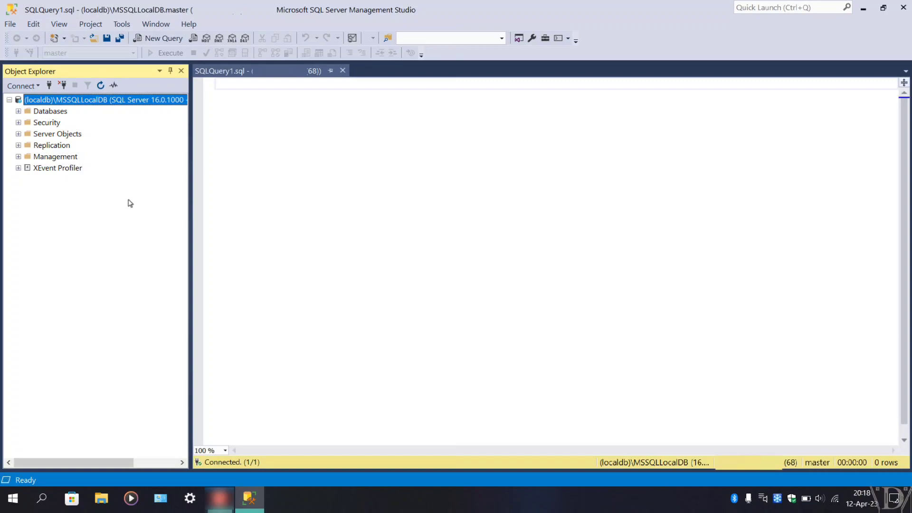
# - Expand the newdemo database in the server tree and start exporting its data with the SQL Server Import and Export Wizard
pyautogui.click(18, 111)
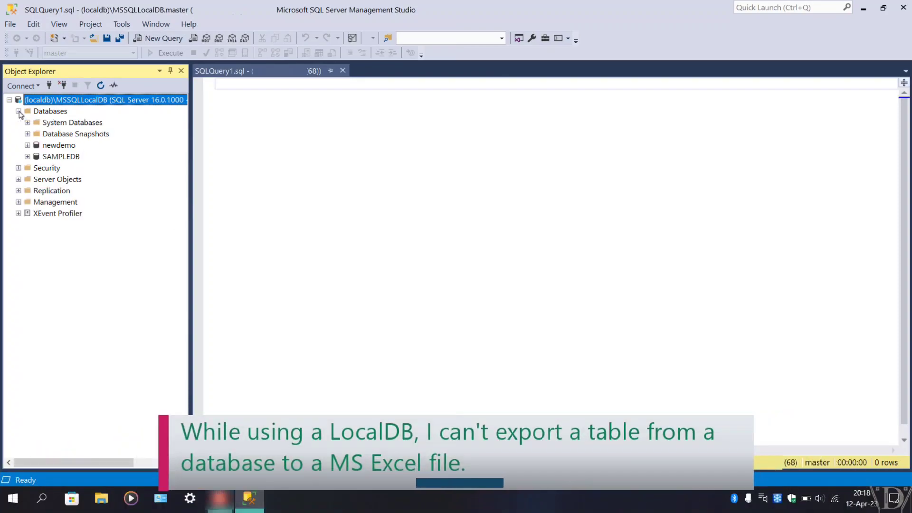
pyautogui.click(27, 144)
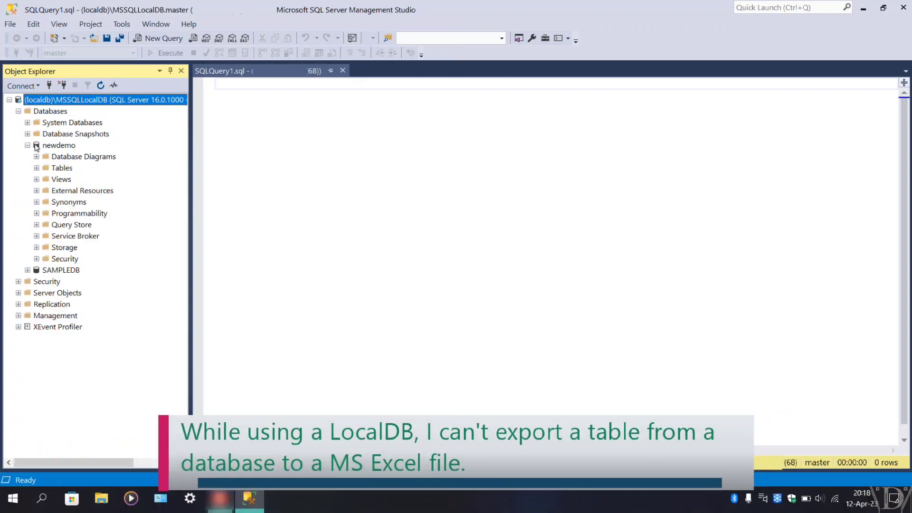
pyautogui.click(45, 146)
pyautogui.rightClick(45, 146)
pyautogui.moveTo(62, 194)
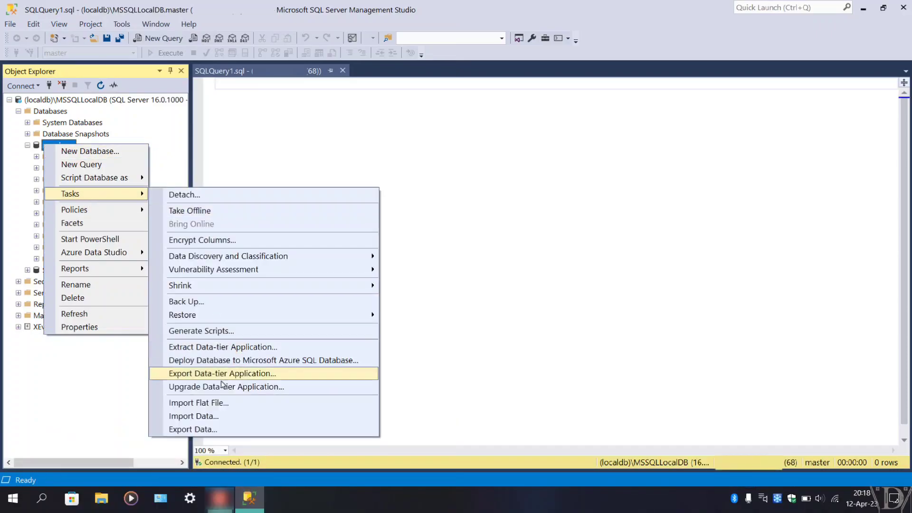
pyautogui.click(192, 428)
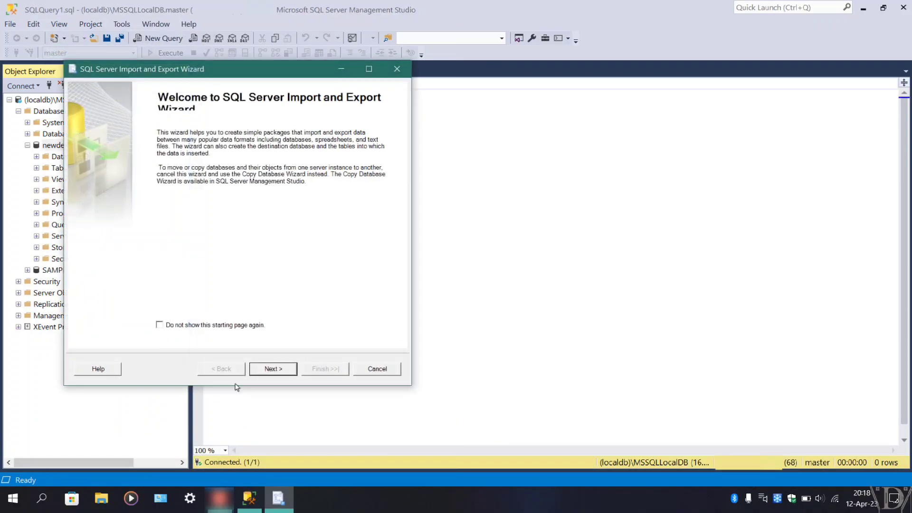
# - Try to connect the export with Microsoft OLE DB Provider for SQL Server as the data source, and cancel the wizard
pyautogui.click(259, 370)
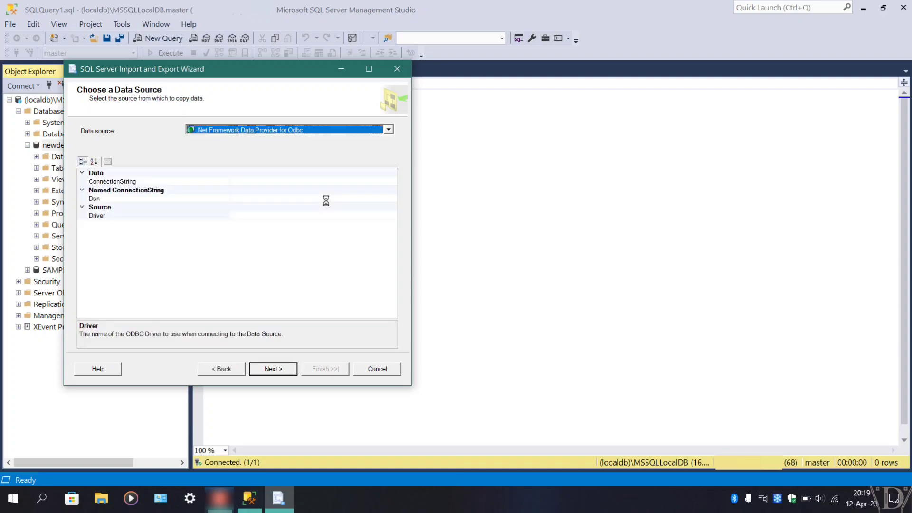
pyautogui.click(388, 129)
pyautogui.scroll(-2, 389, 188)
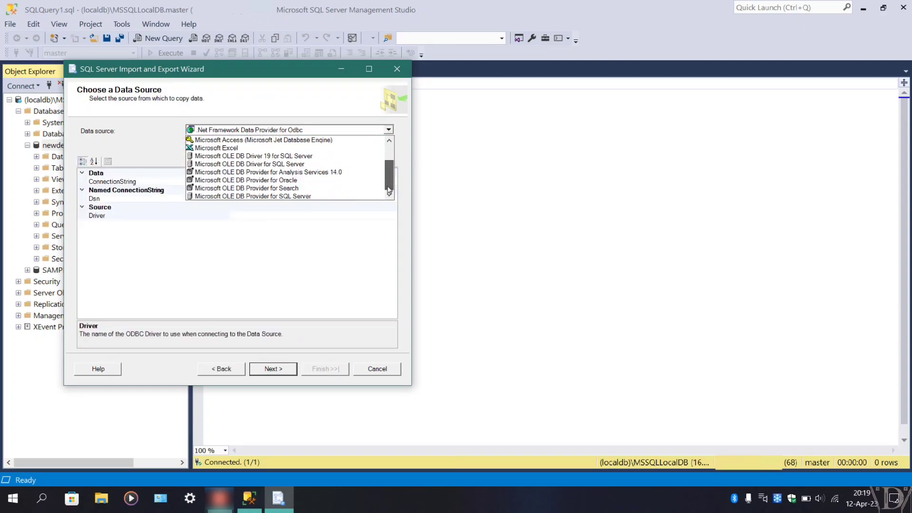
pyautogui.click(347, 196)
pyautogui.click(274, 369)
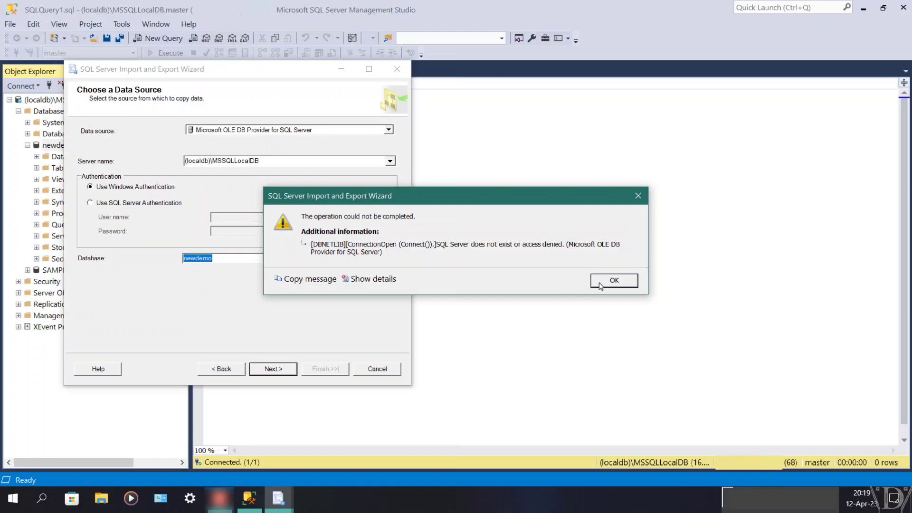
pyautogui.click(598, 283)
pyautogui.click(369, 371)
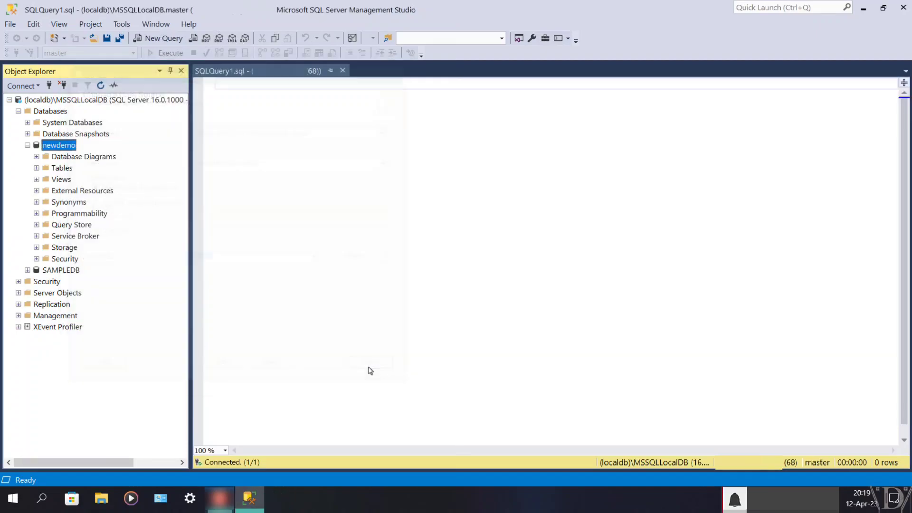
pyautogui.press('super')
pyautogui.write('fire')
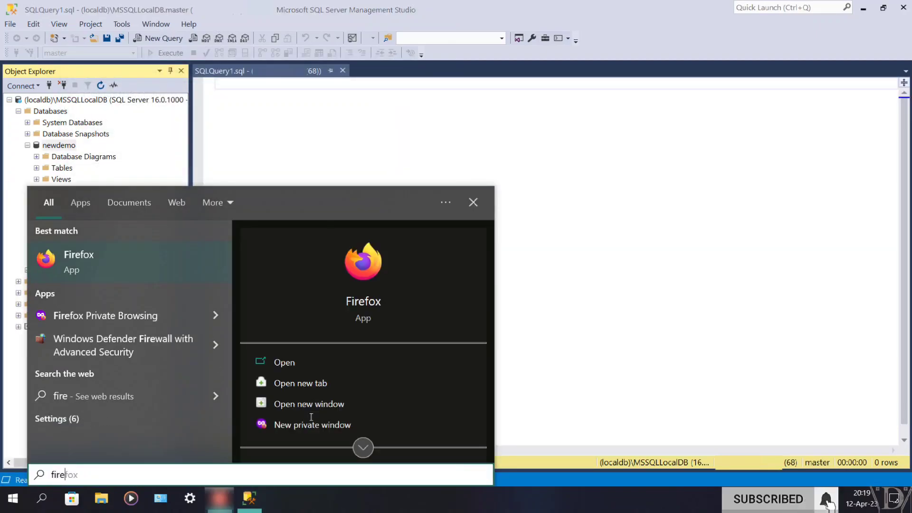
pyautogui.press('Return')
pyautogui.click(220, 52)
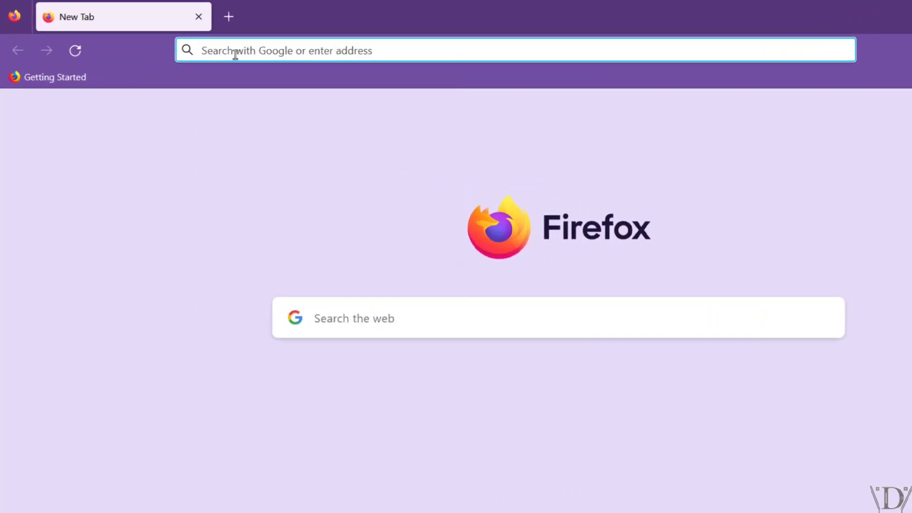
pyautogui.write('https://www.microsoft.com/en-us/download/details.aspx?id=29065')
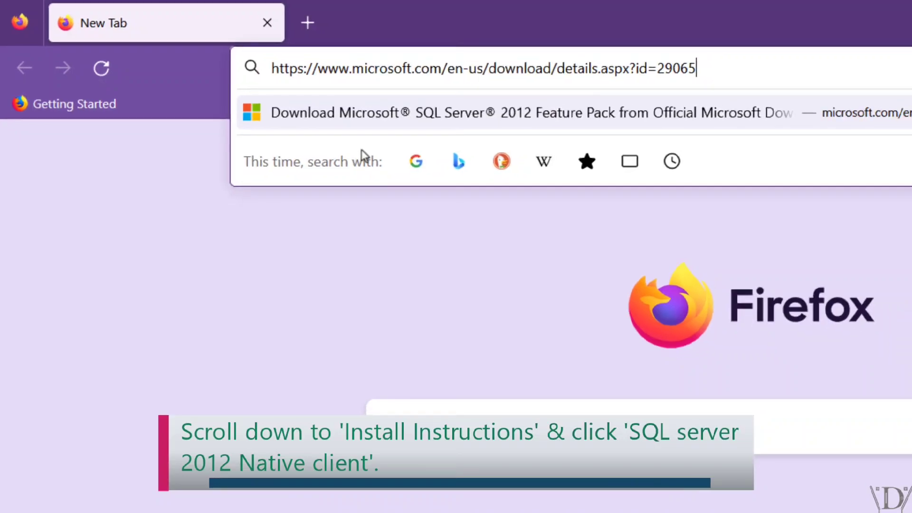
pyautogui.press('Return')
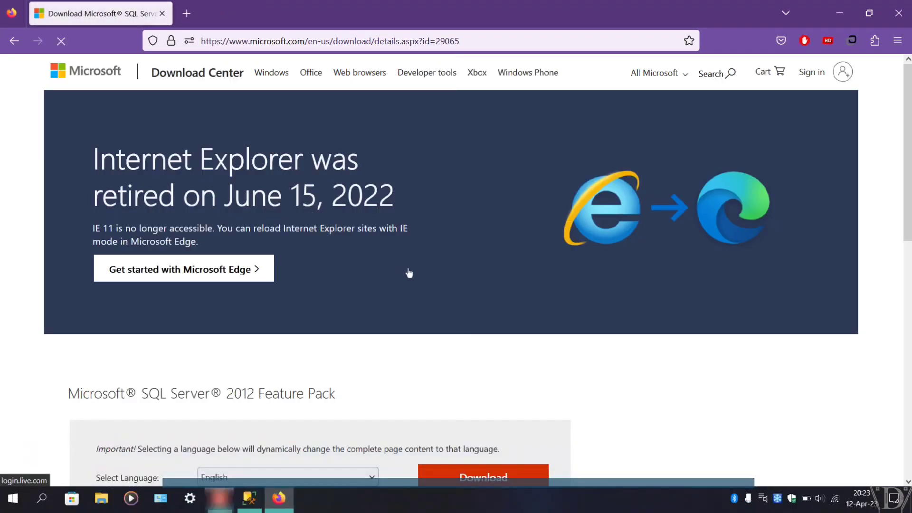
# - Expand the Install Instructions and download the X64 package sqlncli.msi of SQL Server 2012 Native Client to the Desktop
pyautogui.scroll(-8, 409, 274)
pyautogui.click(133, 246)
pyautogui.scroll(-15, 367, 281)
pyautogui.scroll(-20, 367, 280)
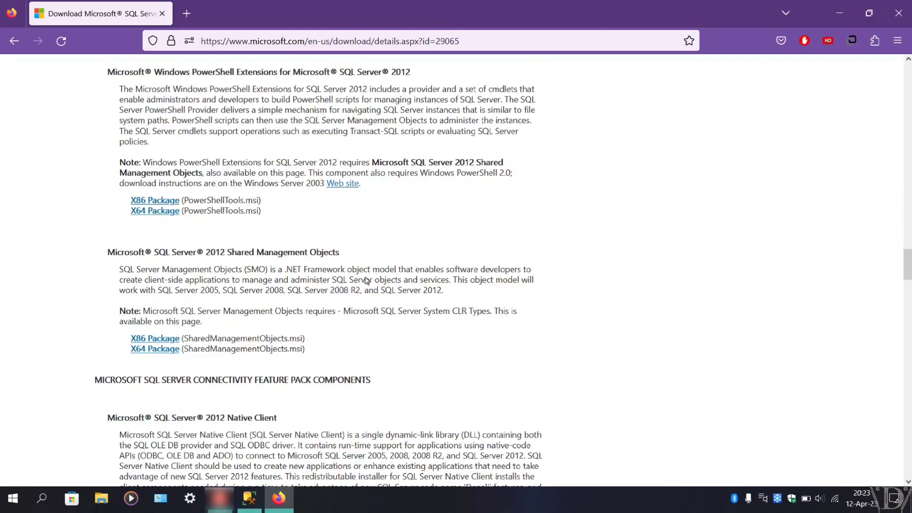
pyautogui.scroll(-5, 367, 280)
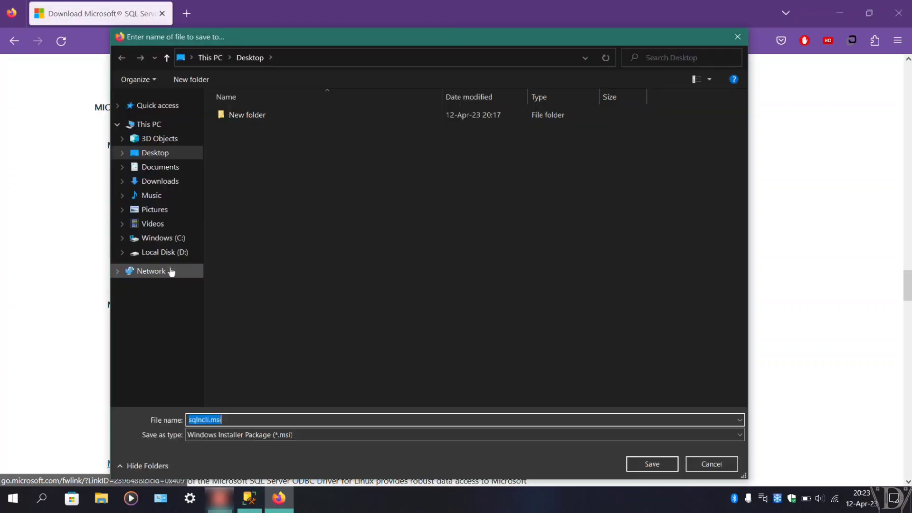
pyautogui.click(704, 462)
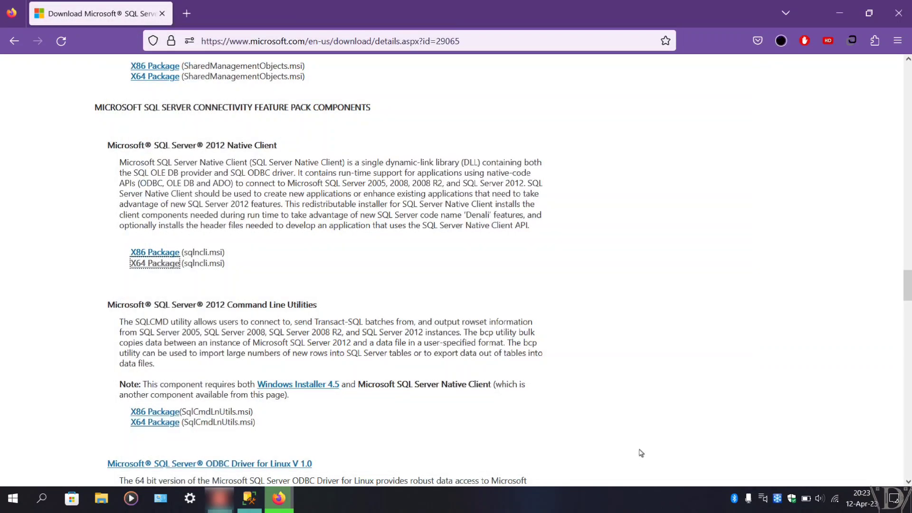
# - Launch the downloaded sqlncli.msi, allow the executable to run, and proceed to the license agreement
pyautogui.click(785, 44)
pyautogui.click(593, 69)
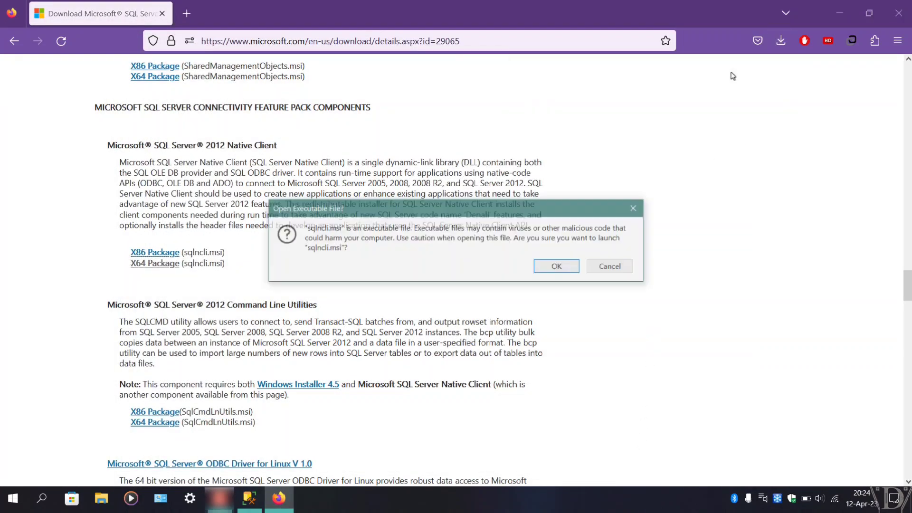
pyautogui.click(605, 266)
pyautogui.click(511, 342)
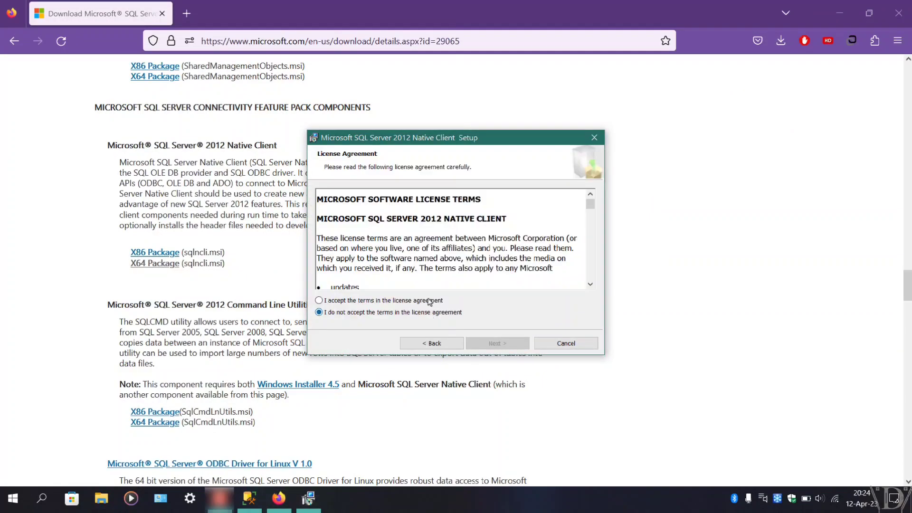
# - Accept the license terms, install Microsoft SQL Server 2012 Native Client and finish the setup
pyautogui.click(428, 304)
pyautogui.click(496, 344)
pyautogui.click(341, 212)
pyautogui.click(362, 223)
pyautogui.click(515, 355)
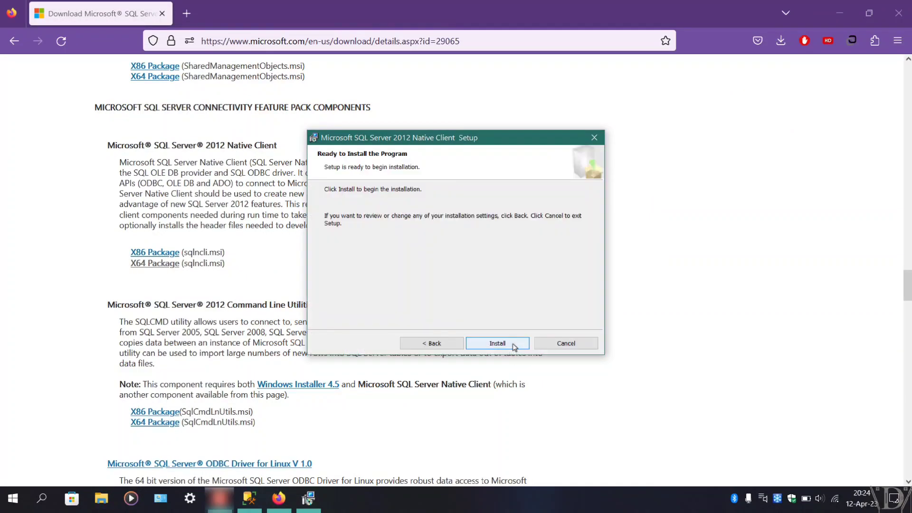
pyautogui.click(514, 346)
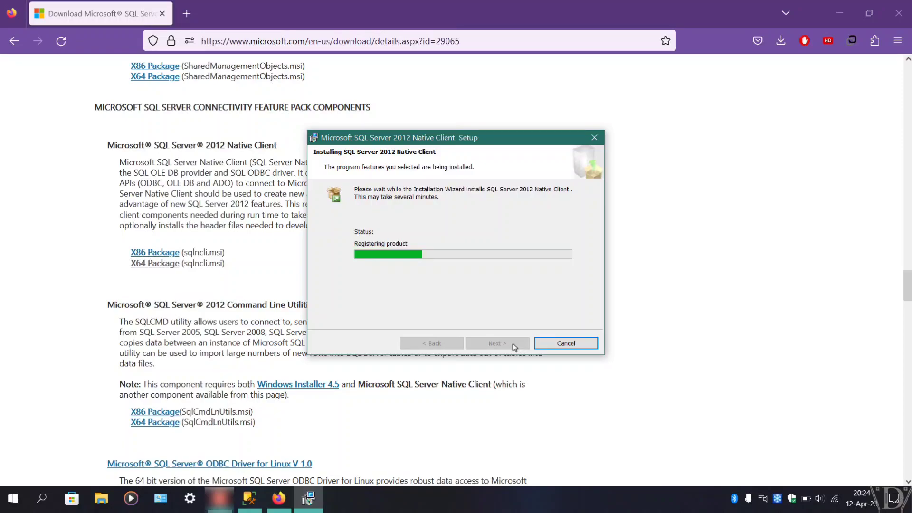
pyautogui.click(497, 344)
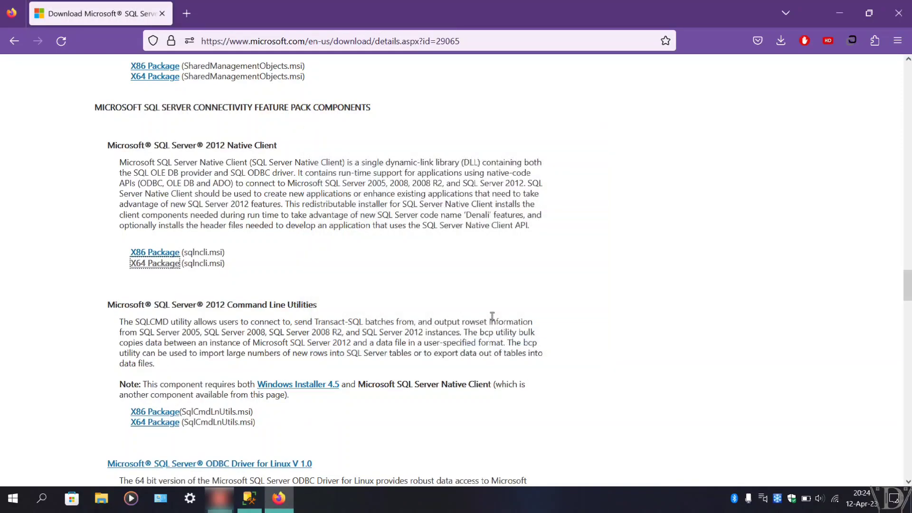
pyautogui.click(186, 13)
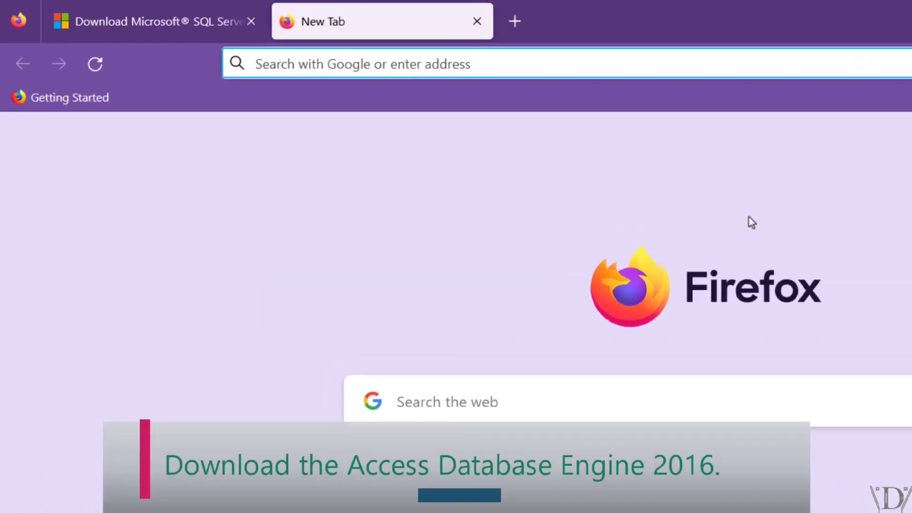
pyautogui.write('https://www.microsoft.com/en-us/download/details.aspx?id=54920')
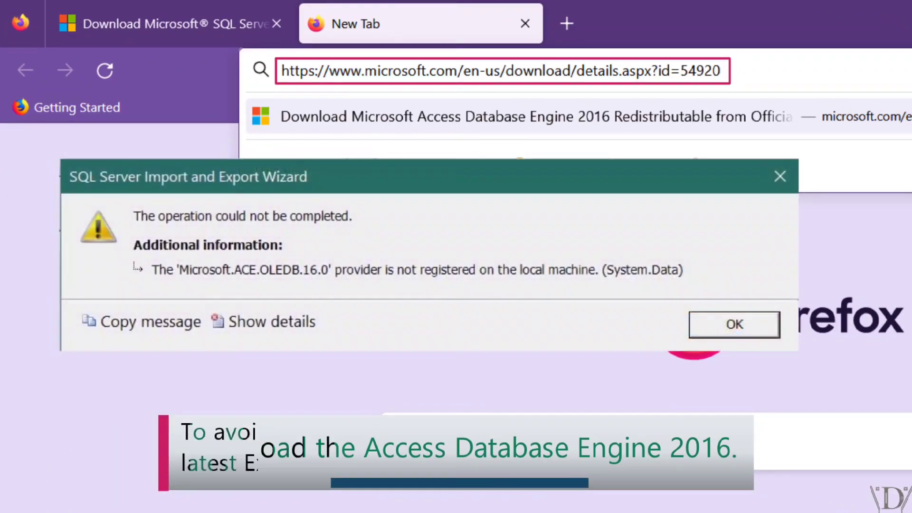
pyautogui.press('Return')
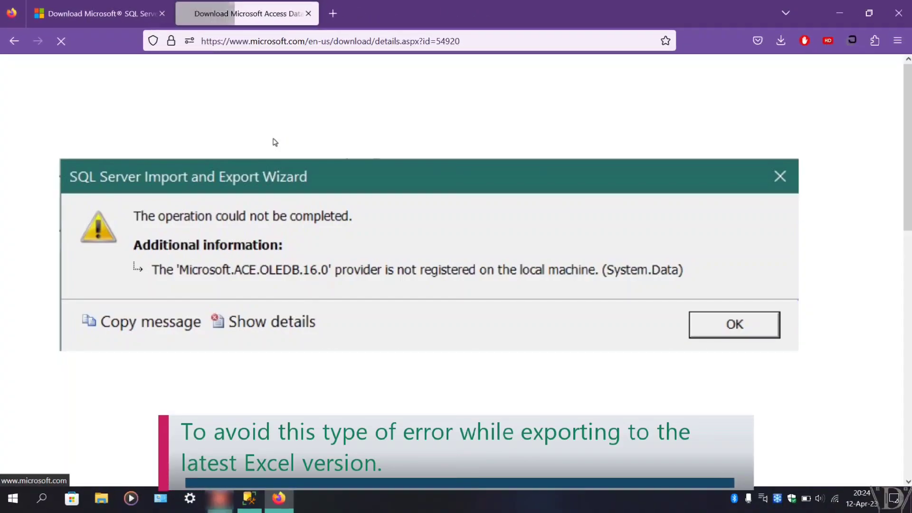
# - Download accessdatabaseengine.exe, the x86 version of Microsoft Access Database Engine 2016 Redistributable, to the Desktop
pyautogui.scroll(-3, 354, 248)
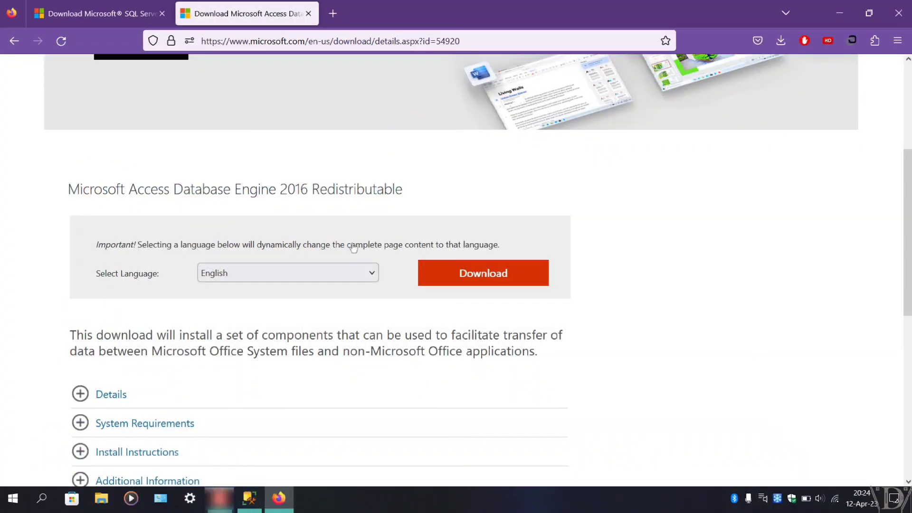
pyautogui.click(433, 278)
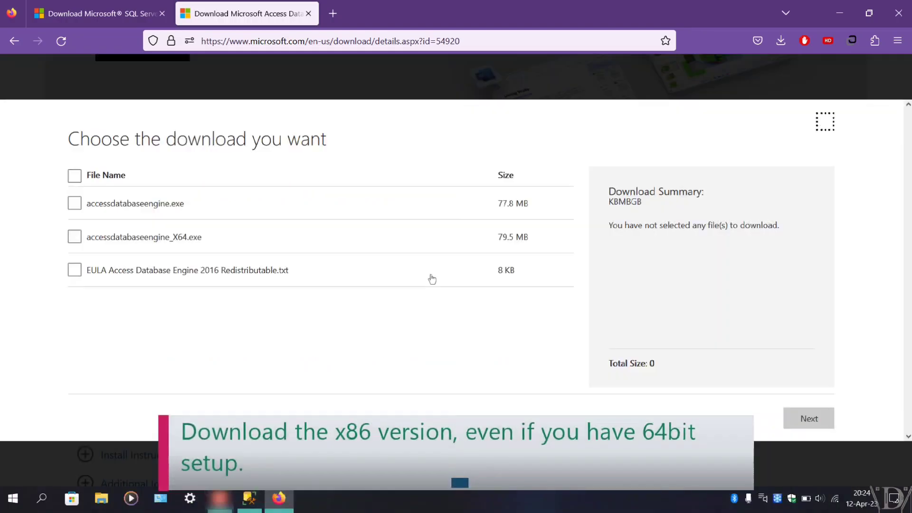
pyautogui.click(74, 204)
pyautogui.click(823, 418)
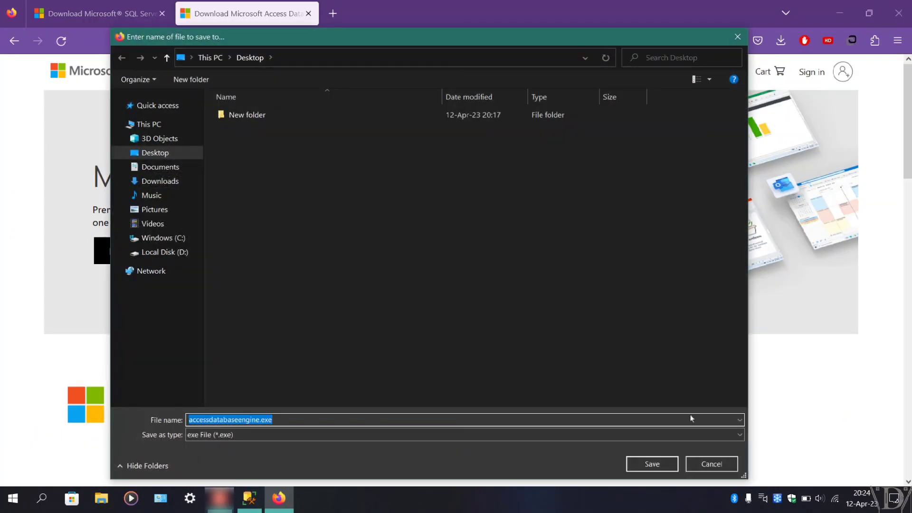
pyautogui.click(655, 464)
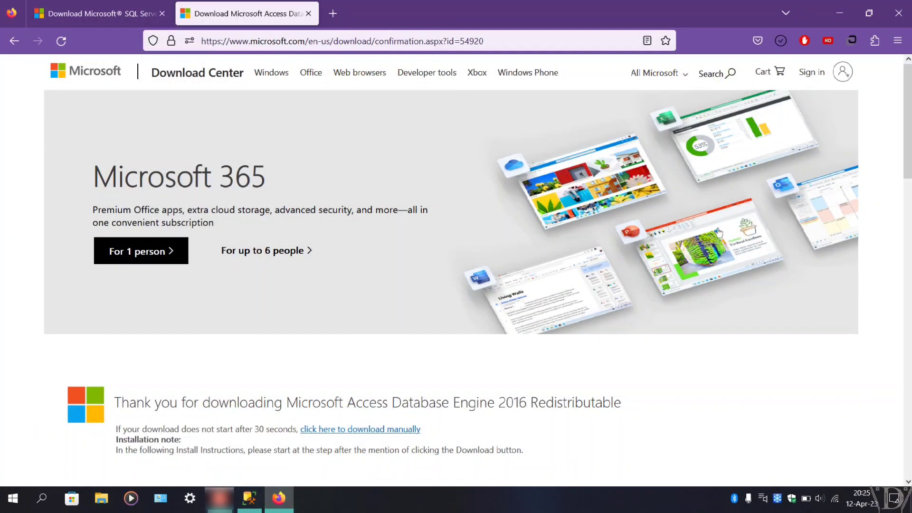
# - Try to install Access Database Engine 2016 by running the downloaded accessdatabaseengine.exe directly
pyautogui.click(780, 41)
pyautogui.click(708, 84)
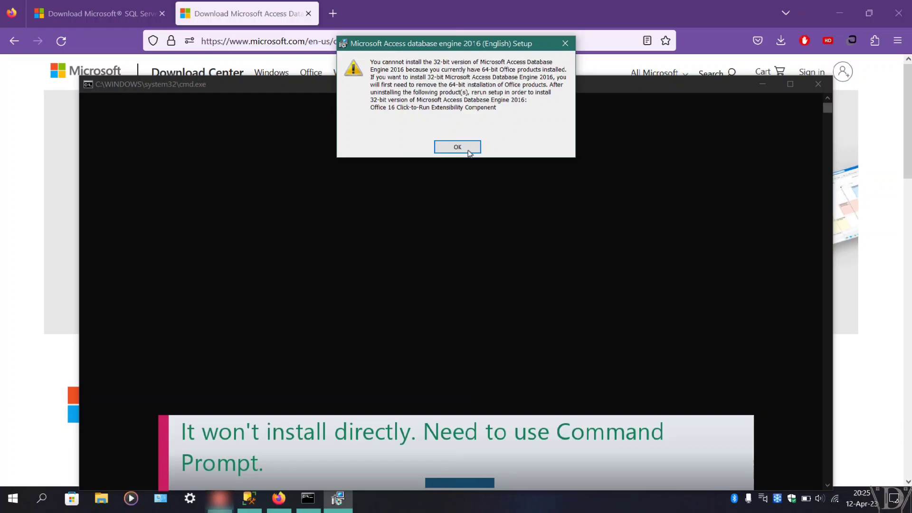
pyautogui.click(469, 152)
pyautogui.click(465, 143)
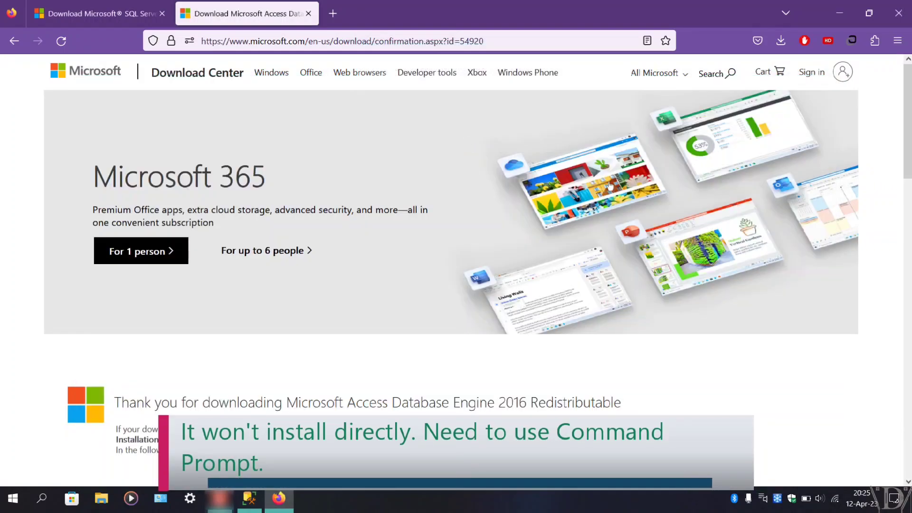
# - Minimize the browser, move accessdatabaseengine.exe aside on the desktop and open its properties
pyautogui.click(840, 13)
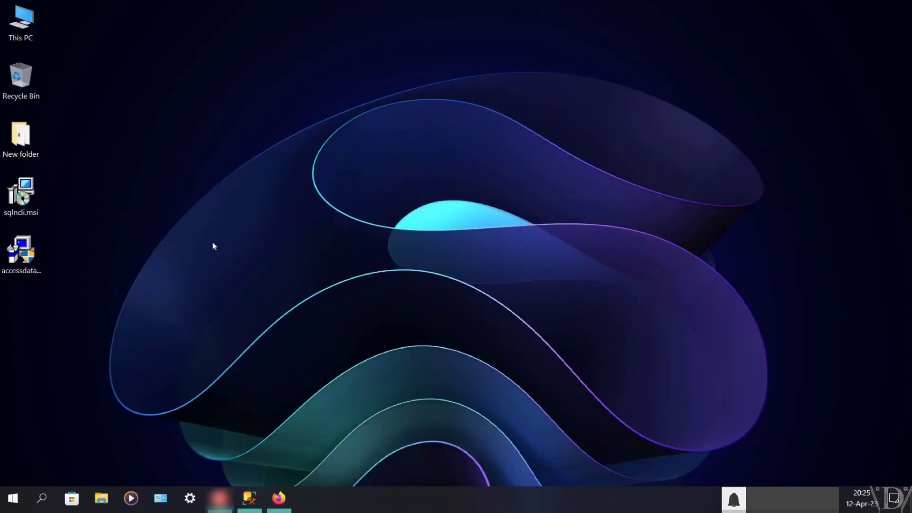
pyautogui.moveTo(21, 272); pyautogui.dragTo(111, 272)
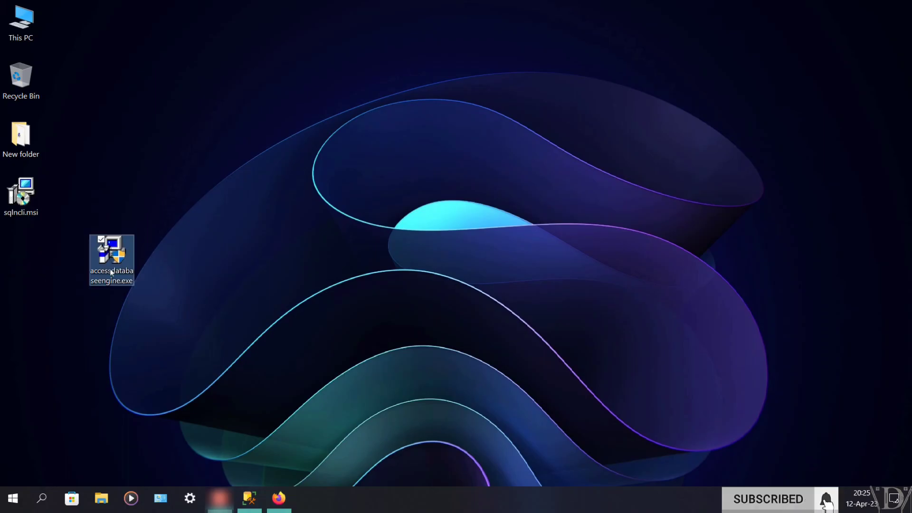
pyautogui.rightClick(110, 269)
pyautogui.click(165, 475)
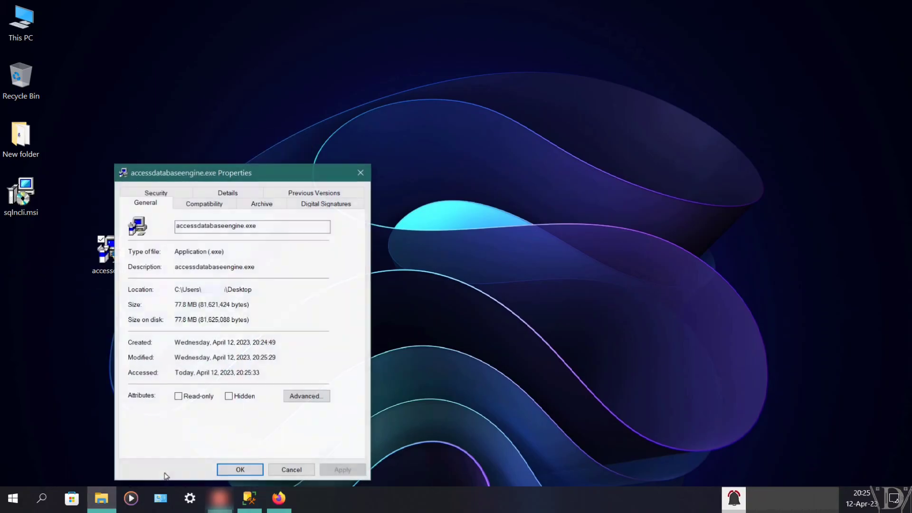
# - Copy the folder location and the file name from the accessdatabaseengine.exe properties, and close the properties
pyautogui.moveTo(252, 289); pyautogui.dragTo(158, 291)
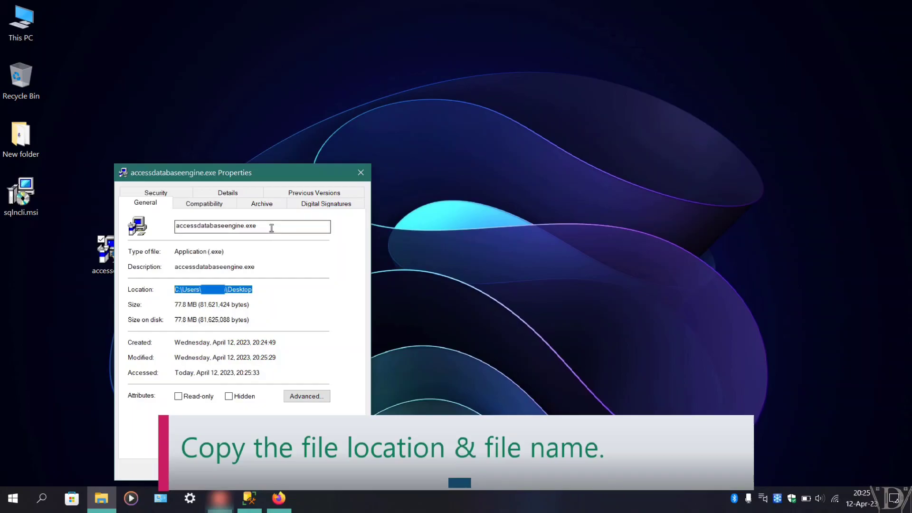
pyautogui.doubleClick(271, 228)
pyautogui.hotkey('ctrl', 'c')
pyautogui.click(513, 278)
pyautogui.click(362, 175)
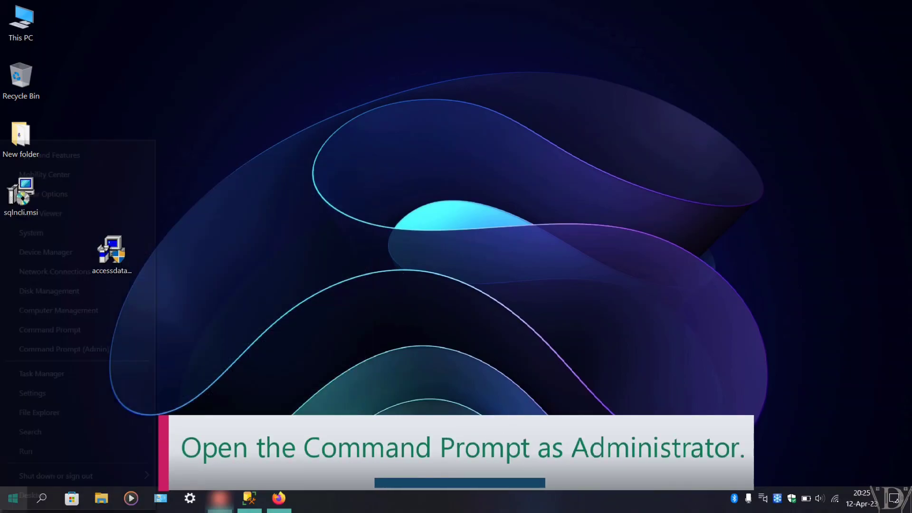
# - Open Command Prompt as administrator
pyautogui.rightClick(13, 498)
pyautogui.click(65, 354)
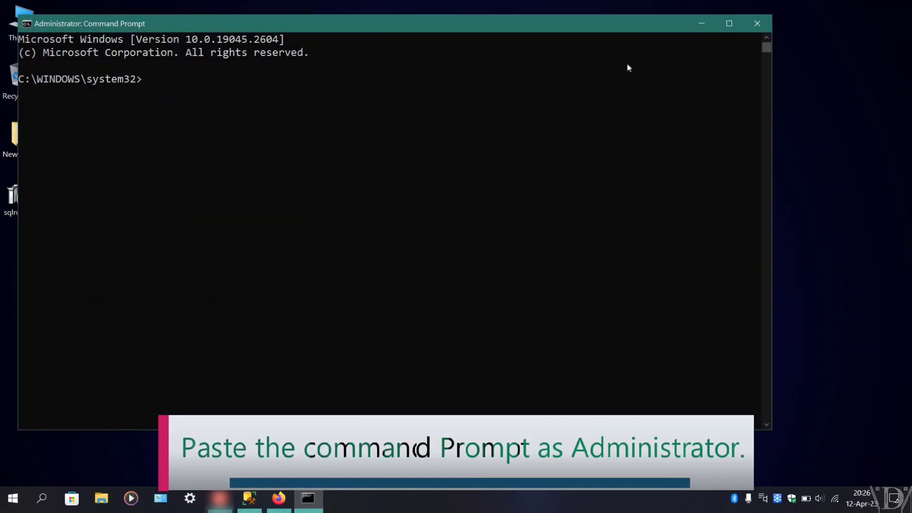
# - Maximize Command Prompt and change the working directory to the user's Desktop folder
pyautogui.click(729, 24)
pyautogui.write('cd')
pyautogui.write('C:\\Users\\      \\Desktop')
pyautogui.press('Return')
# - Install the Access Database Engine silently with "accessdatabaseengine.exe /quiet" and close Command Prompt
pyautogui.hotkey('ctrl', 'v')
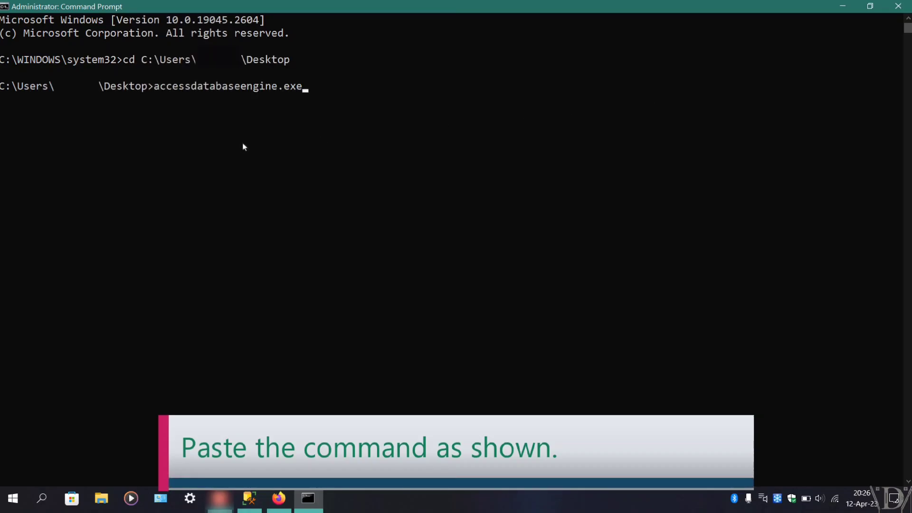
pyautogui.write('/quiet')
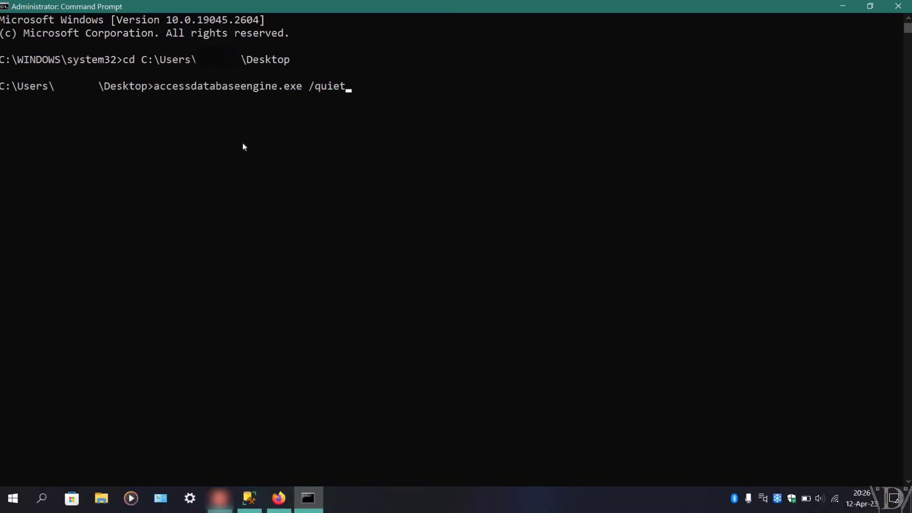
pyautogui.press('Return')
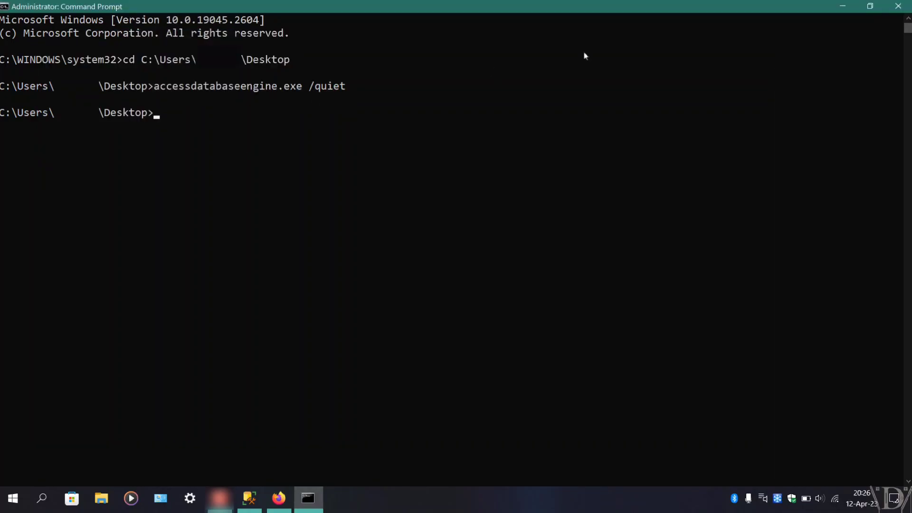
pyautogui.click(898, 6)
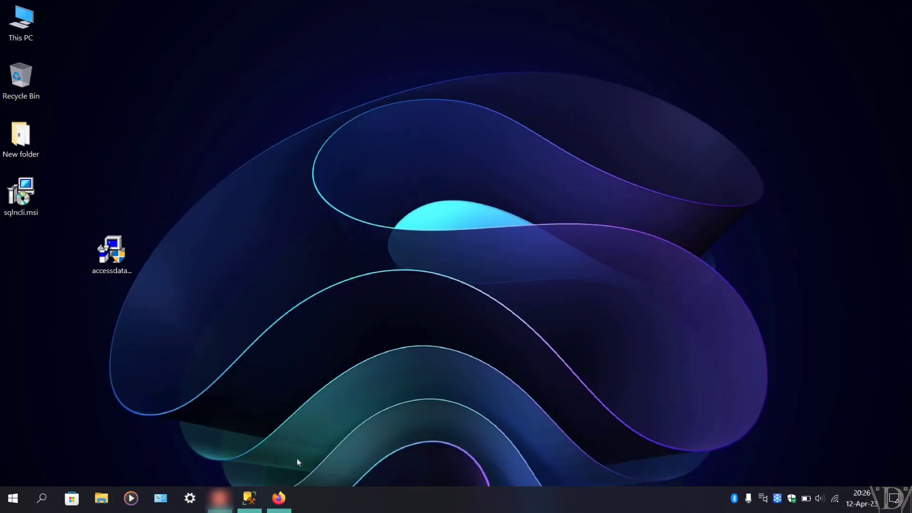
# - Close the browser, switch to SQL Server Management Studio and start the Export Data wizard for the newdemo database
pyautogui.click(278, 499)
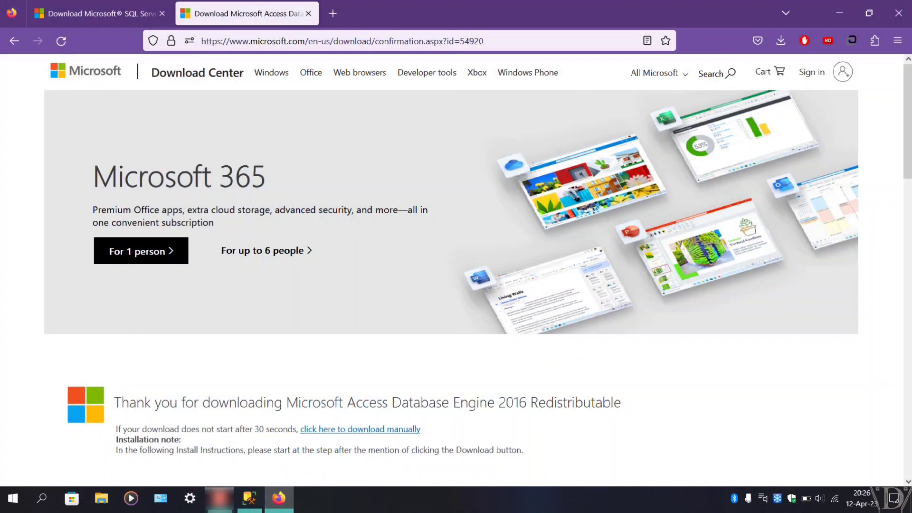
pyautogui.click(898, 13)
pyautogui.click(249, 499)
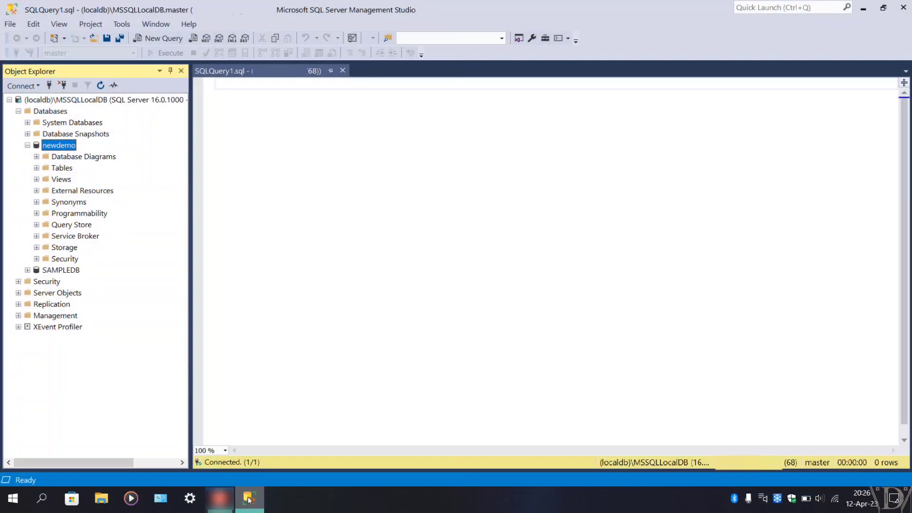
pyautogui.rightClick(68, 145)
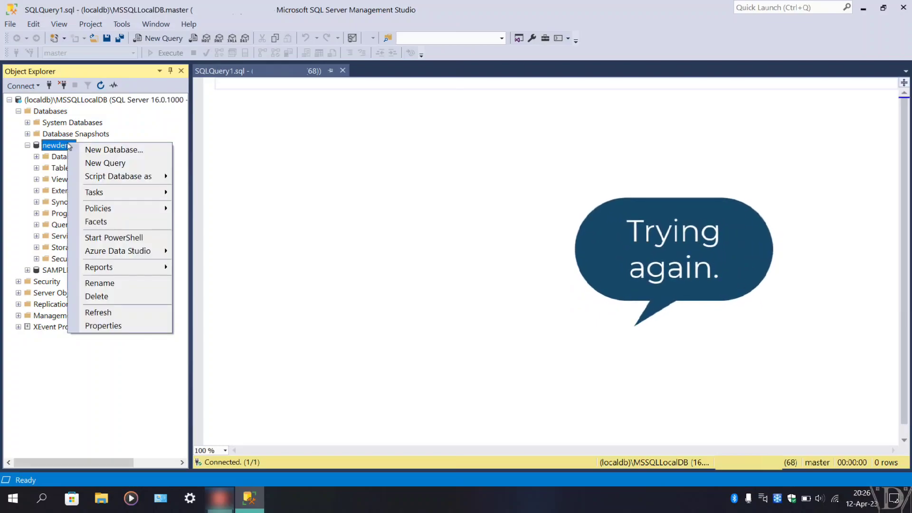
pyautogui.moveTo(94, 194)
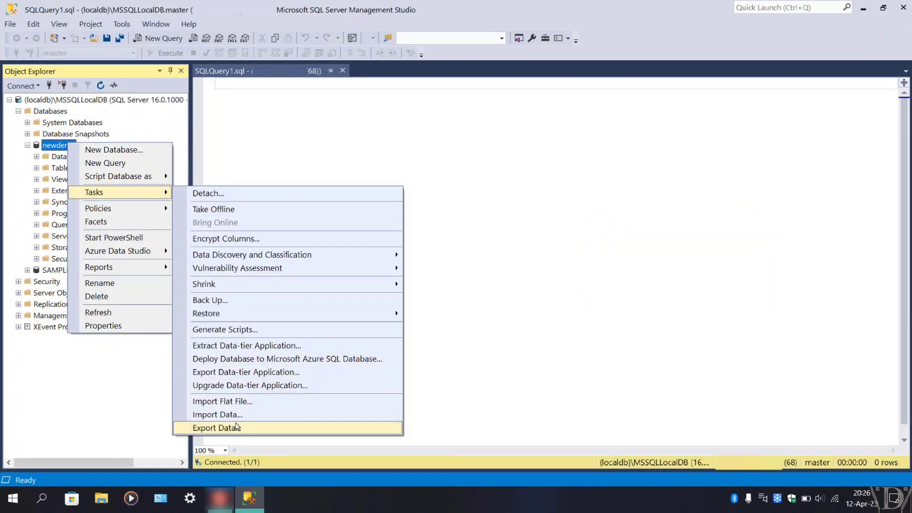
pyautogui.click(238, 429)
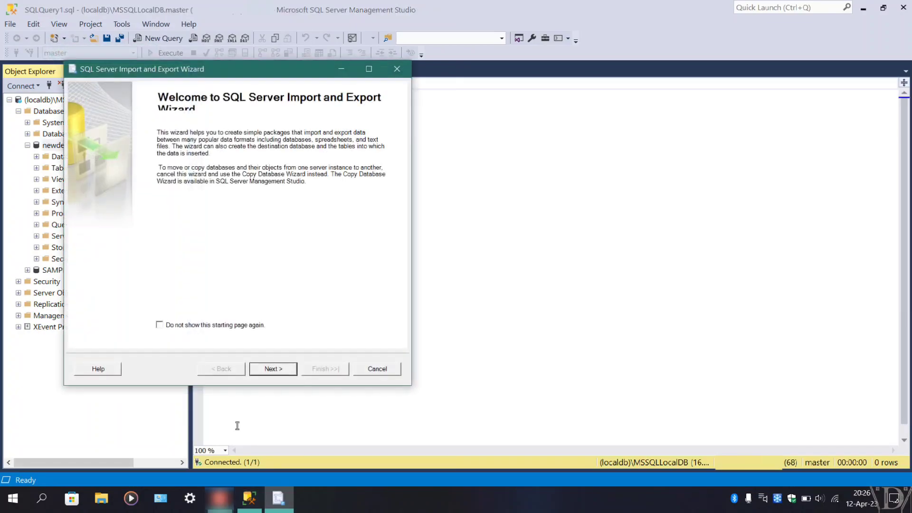
# - Choose SQL Server Native Client 11.0 as the export's data source and Microsoft Excel as its destination
pyautogui.click(271, 369)
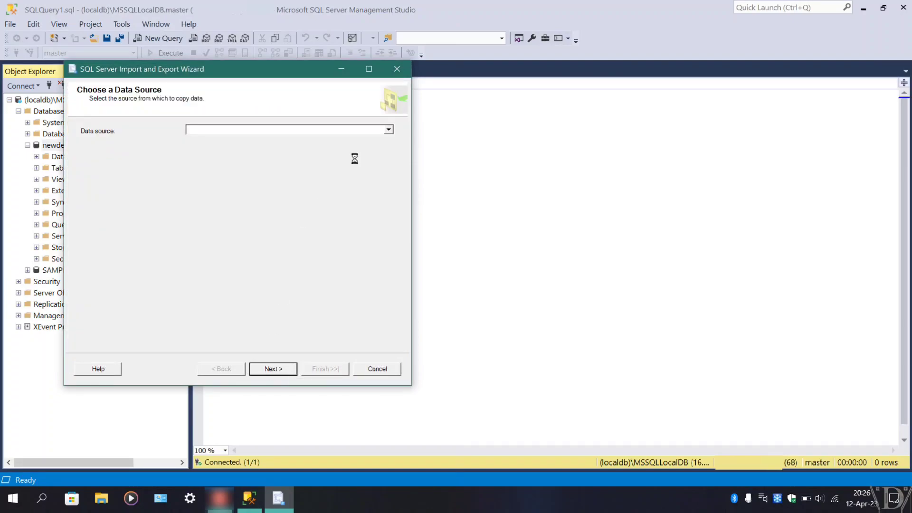
pyautogui.click(388, 131)
pyautogui.scroll(-2, 313, 181)
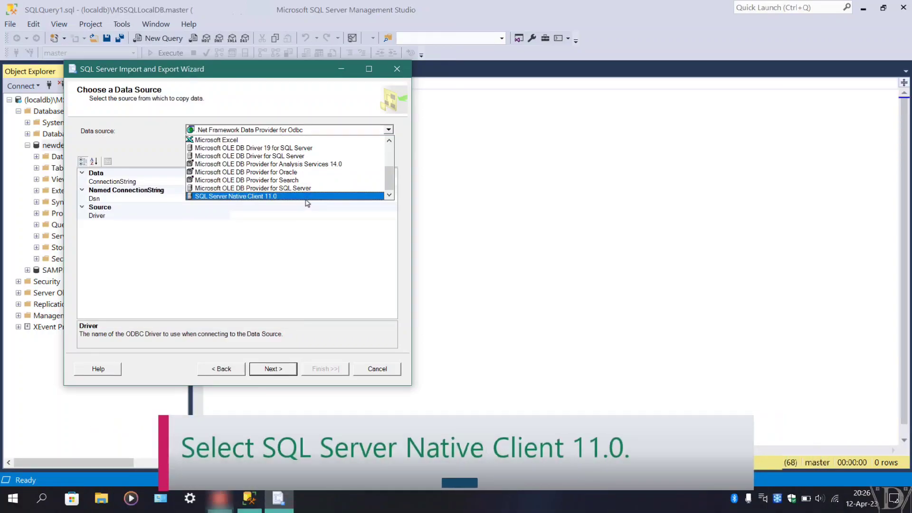
pyautogui.click(299, 197)
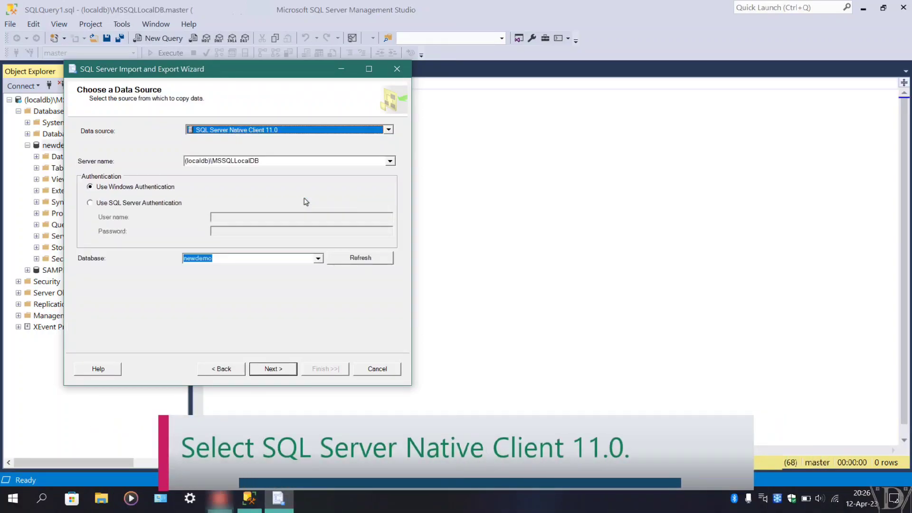
pyautogui.click(288, 373)
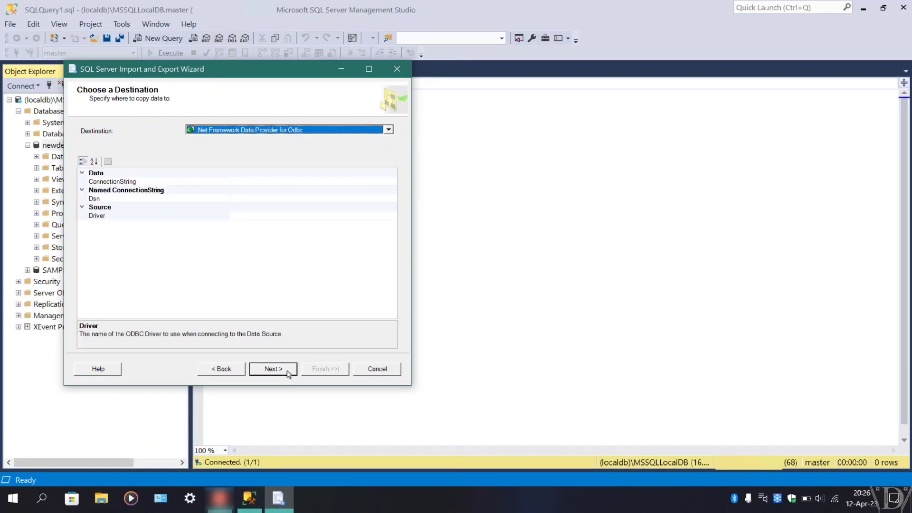
pyautogui.click(391, 131)
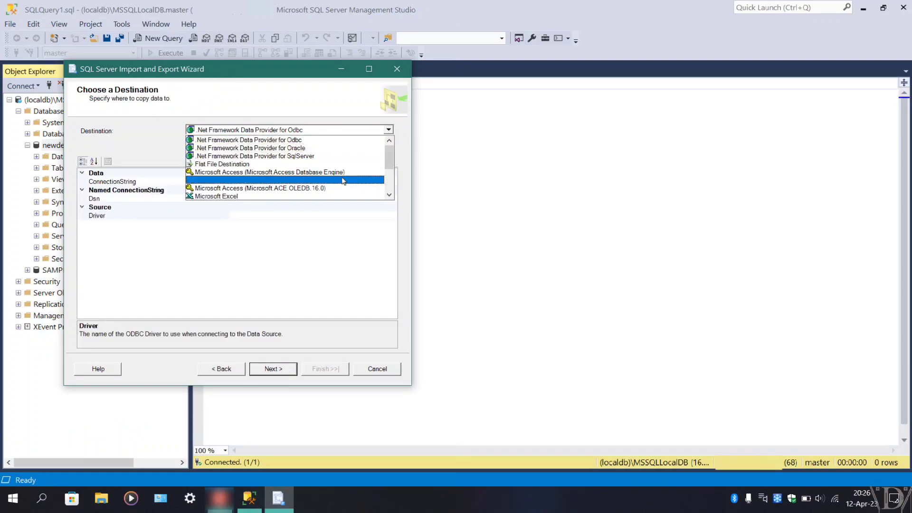
pyautogui.click(331, 202)
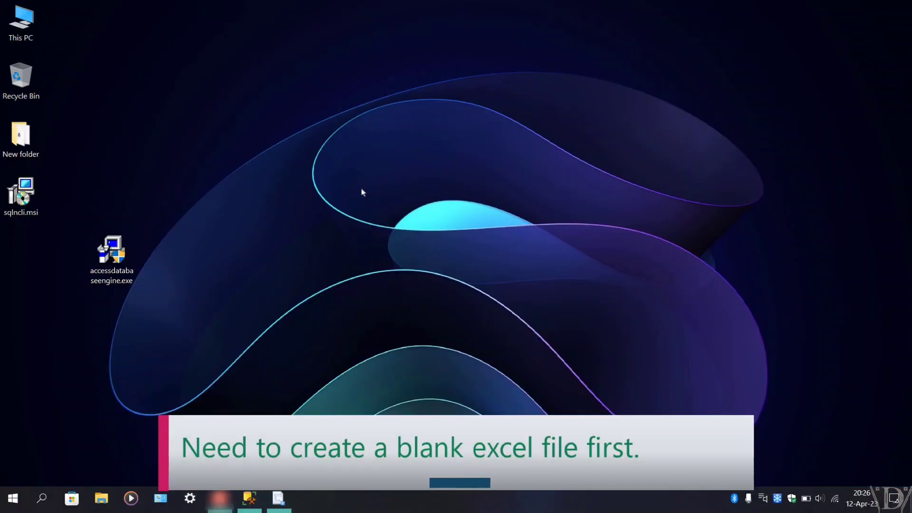
# - Create a blank Excel worksheet file on the desktop, keeping the default name New Microsoft Excel Worksheet.xlsx
pyautogui.rightClick(361, 187)
pyautogui.moveTo(392, 306)
pyautogui.click(537, 407)
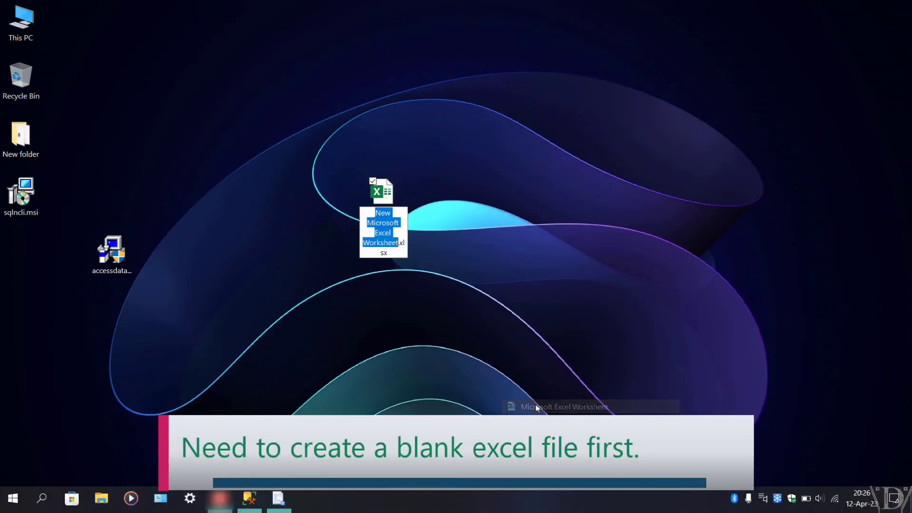
pyautogui.press('Return')
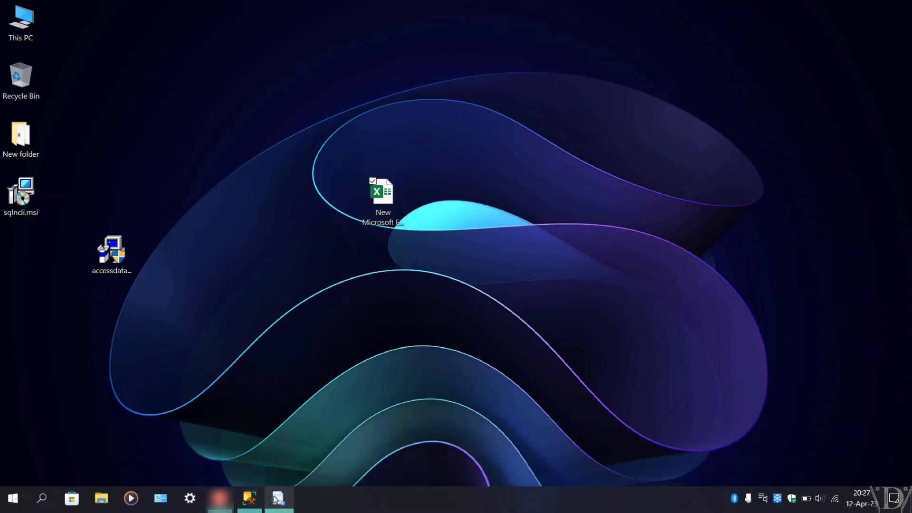
# - Set the export destination to New Microsoft Excel Worksheet.xlsx on the desktop with the version Microsoft Excel 2016
pyautogui.click(277, 499)
pyautogui.click(361, 190)
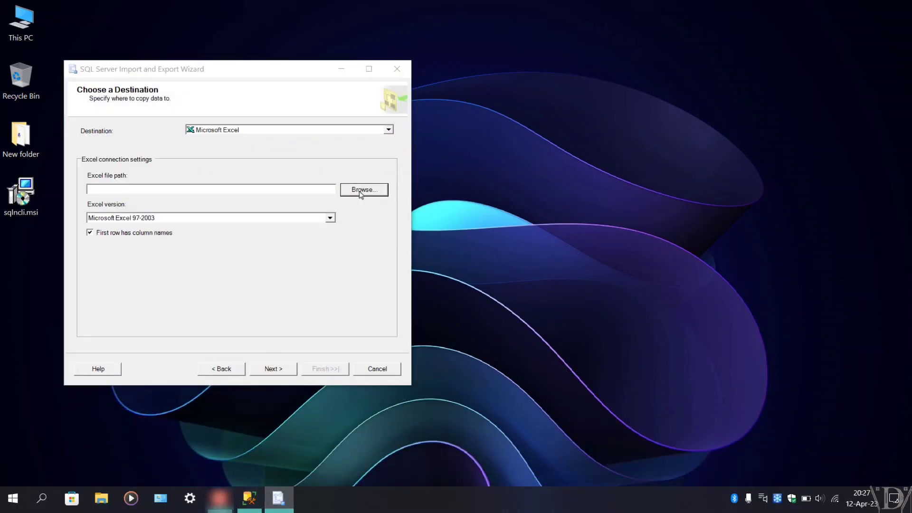
pyautogui.click(332, 178)
pyautogui.click(417, 343)
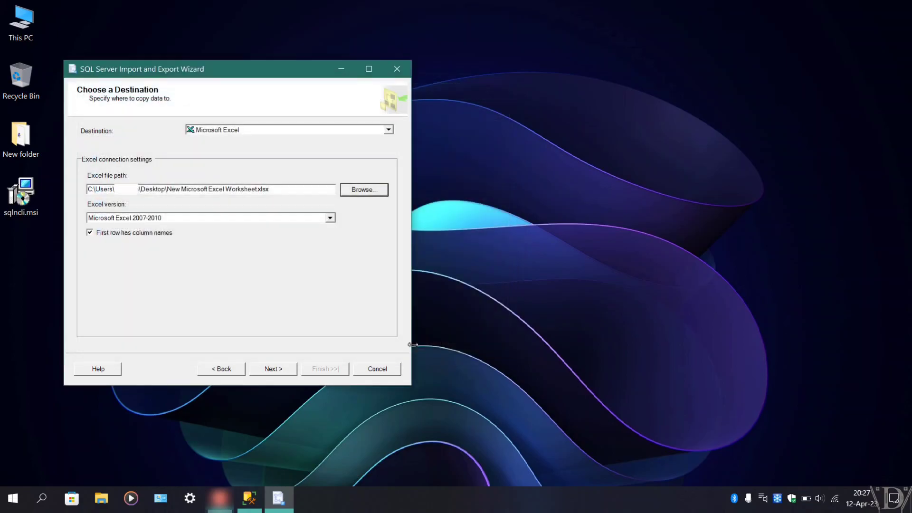
pyautogui.click(329, 217)
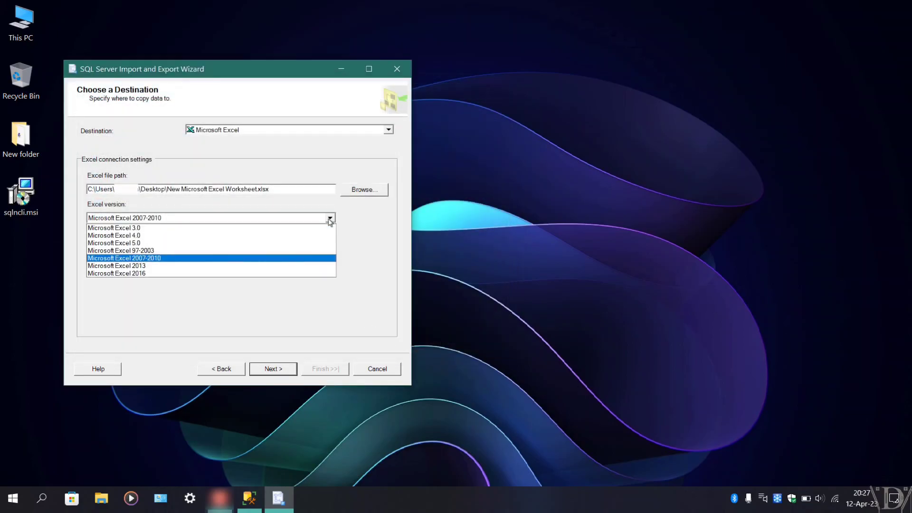
pyautogui.click(282, 277)
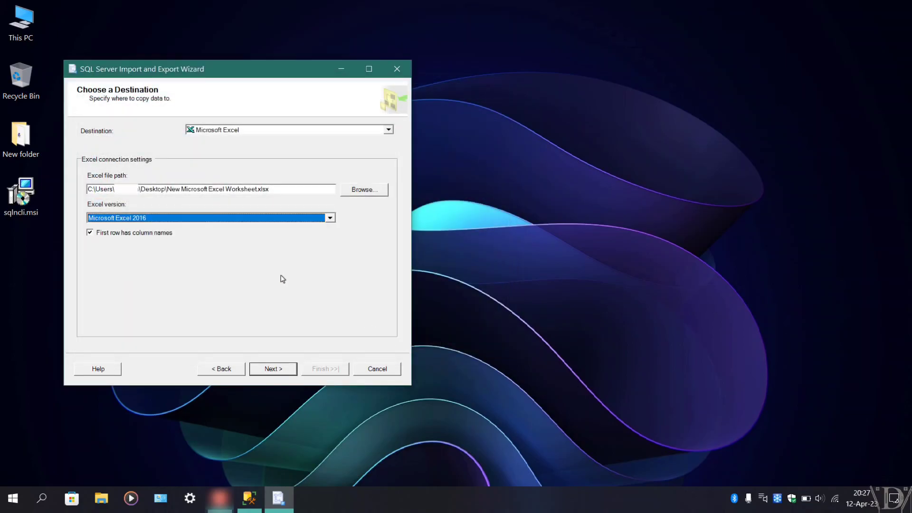
pyautogui.click(282, 376)
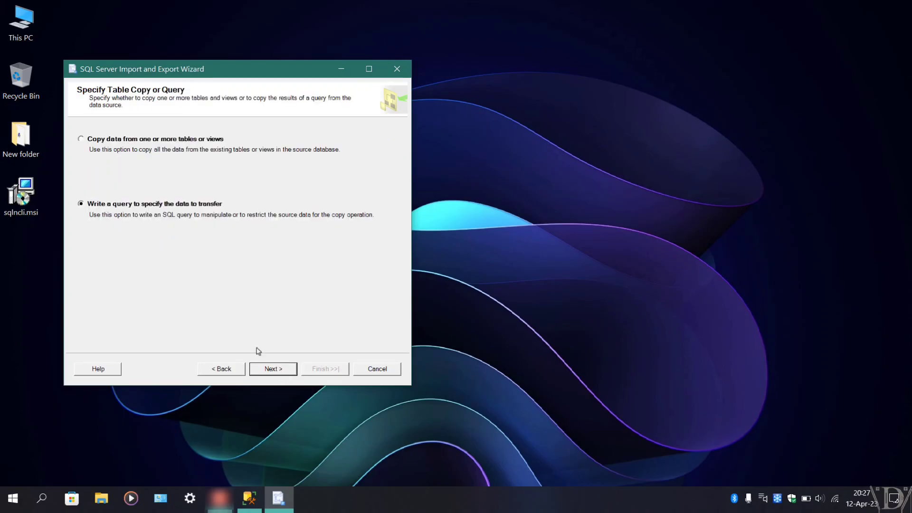
# - Use the query option and provide "select Place, Date, Time_HMS, Mag from Earthquakes;" as the source query
pyautogui.click(273, 368)
pyautogui.write('select Place, Date, Time_HMS, Mag from Earthquakes;')
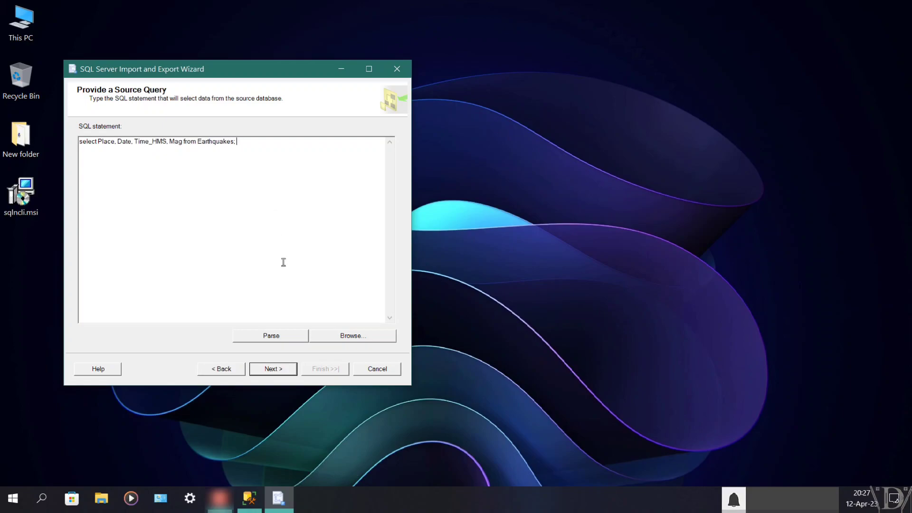
pyautogui.click(280, 370)
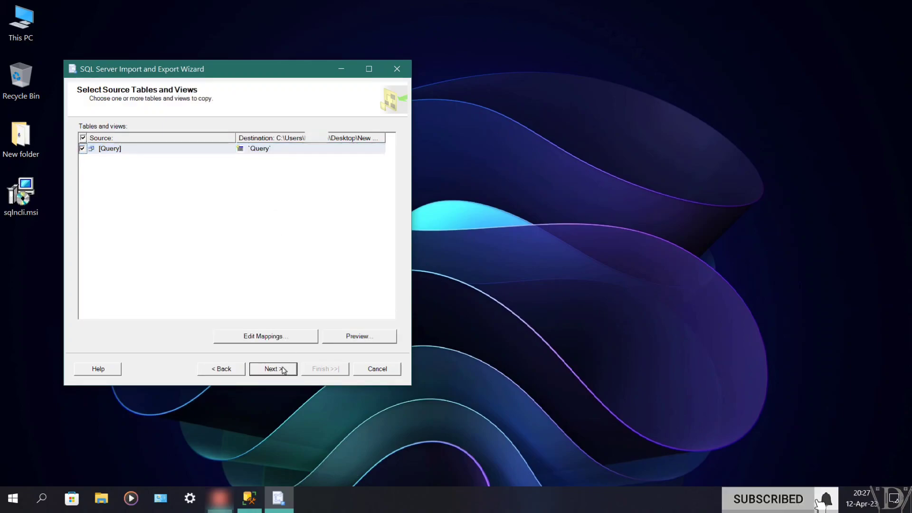
# - Accept the query as the source table and set the global error and truncation handling for the data type mapping
pyautogui.click(273, 369)
pyautogui.click(382, 331)
pyautogui.click(378, 348)
pyautogui.click(382, 342)
pyautogui.click(362, 359)
pyautogui.click(290, 371)
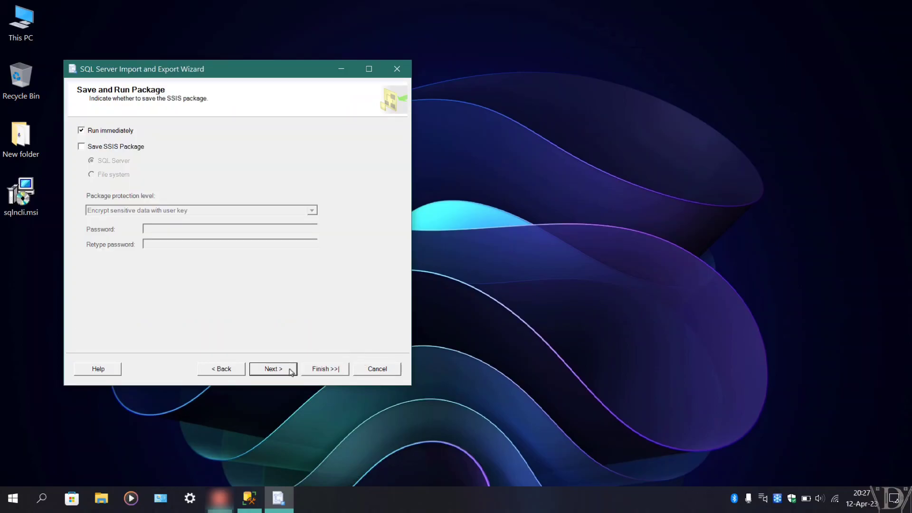
# - Run the export immediately without saving an SSIS package, and close the wizard
pyautogui.click(290, 371)
pyautogui.click(315, 369)
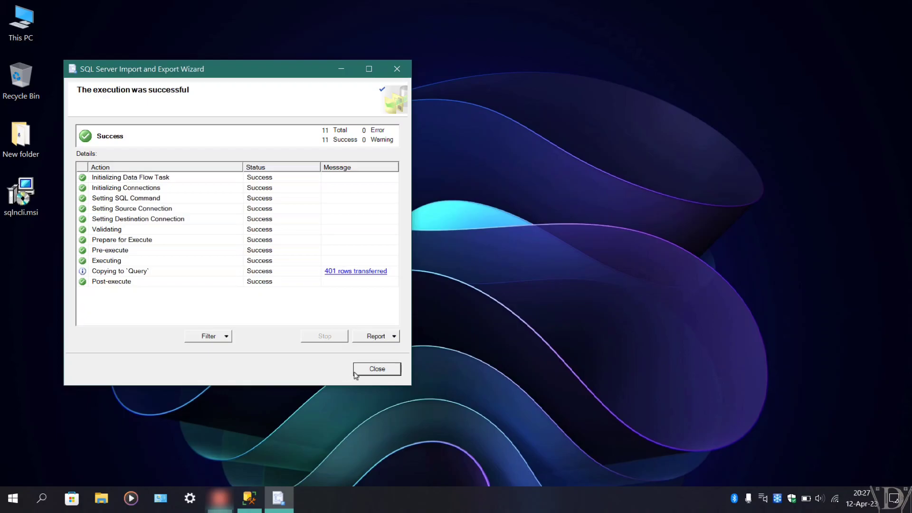
pyautogui.click(367, 373)
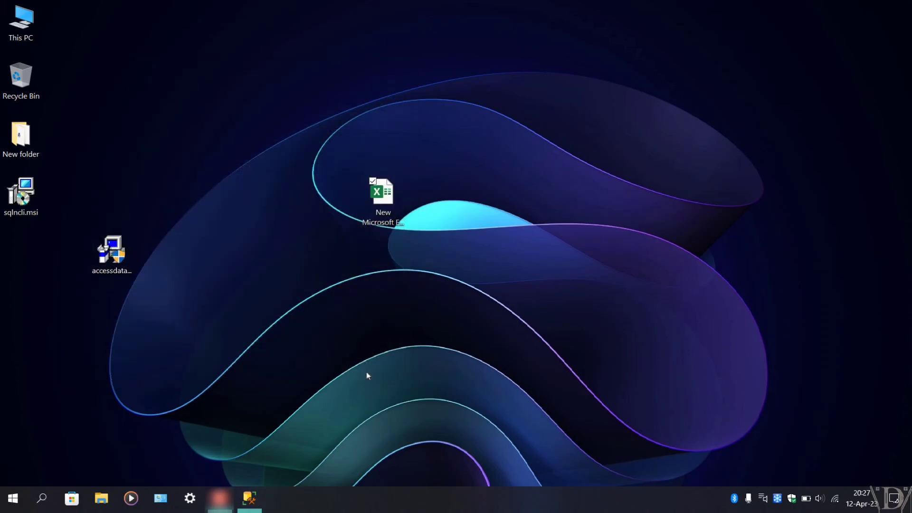
# - Open New Microsoft Excel Worksheet.xlsx from the desktop and fit the Place column's width to its contents on the Query sheet
pyautogui.doubleClick(382, 215)
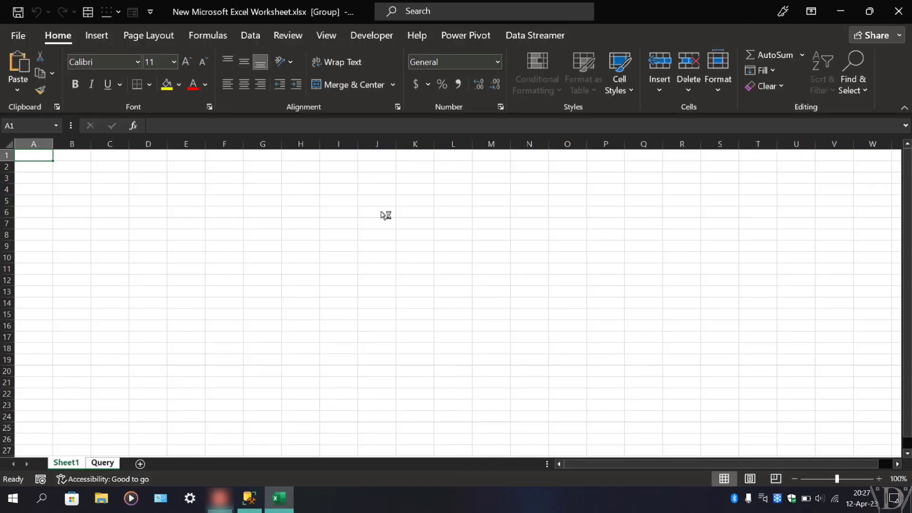
pyautogui.click(104, 463)
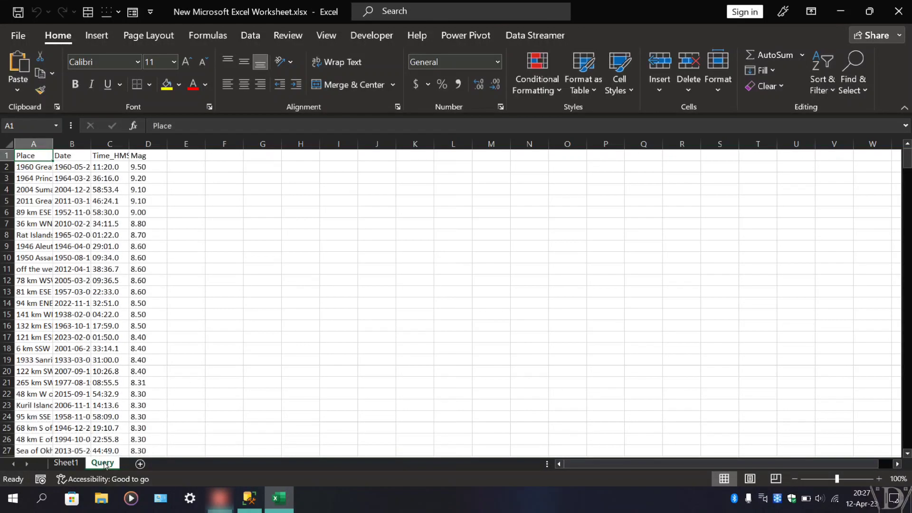
pyautogui.doubleClick(53, 144)
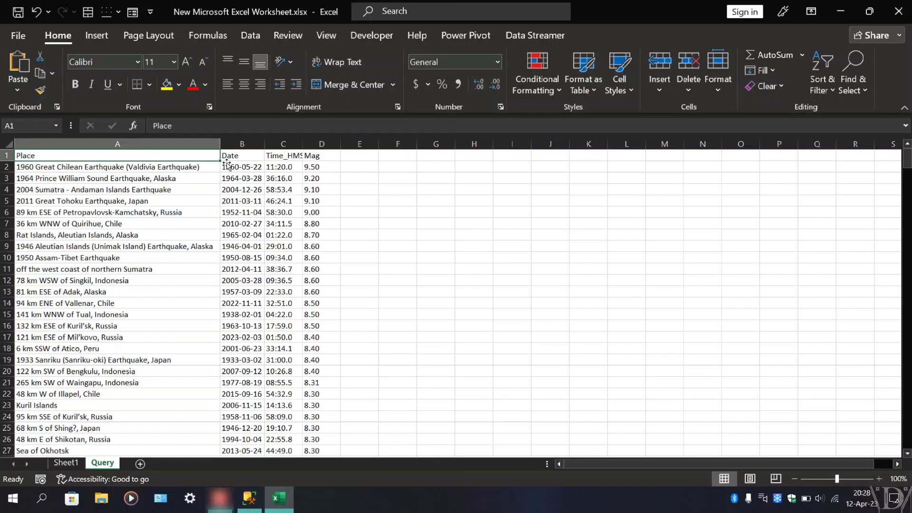
# - Switch to SQL Server Management Studio and execute "use newdemo;" in the query editor
pyautogui.hotkey('alt', 'Tab')
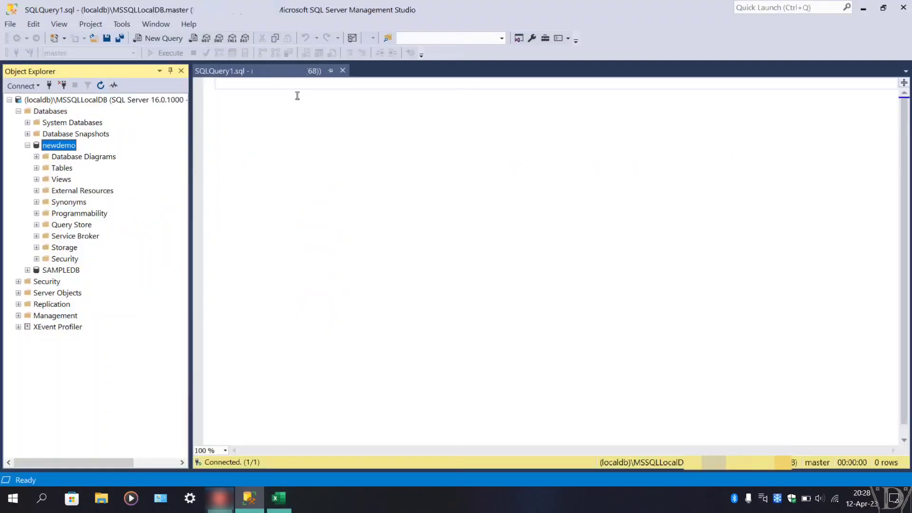
pyautogui.write('use newdemo;')
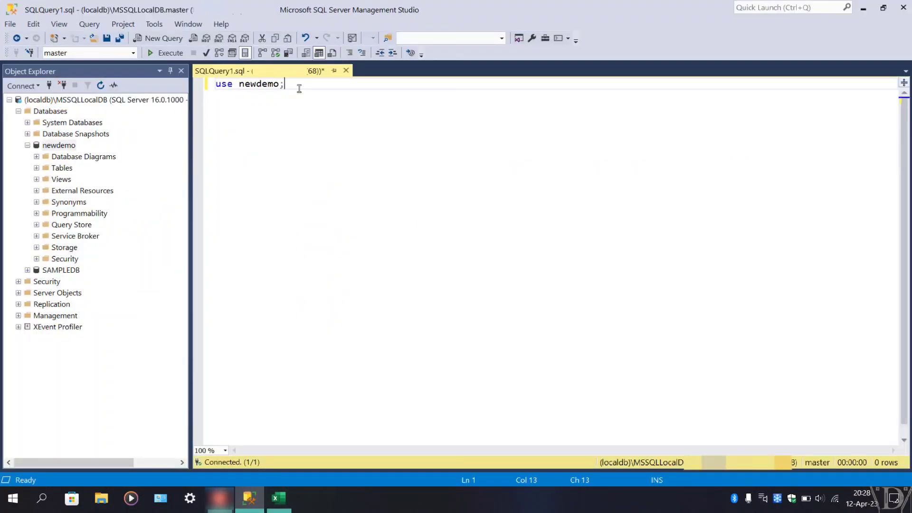
pyautogui.hotkey('shift', 'Home')
pyautogui.press('F5')
# - Execute "select Place, Date, Time_HMS, Mag from Earthquakes;" on a new line and compare the results with the exported Excel sheet
pyautogui.press('End')
pyautogui.press('Return')
pyautogui.press('Return')
pyautogui.write('select Place, Date, Time_HMS, Mag from Earthquakes;')
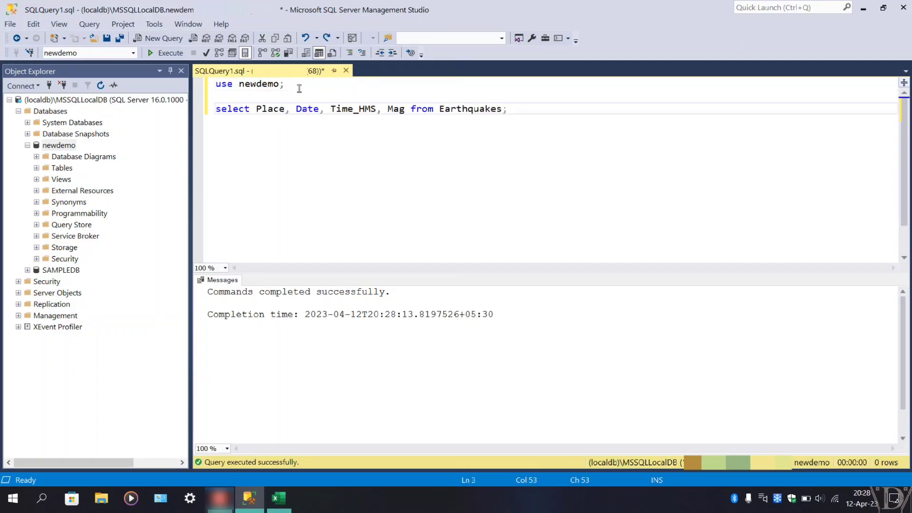
pyautogui.hotkey('shift', 'Home')
pyautogui.press('F5')
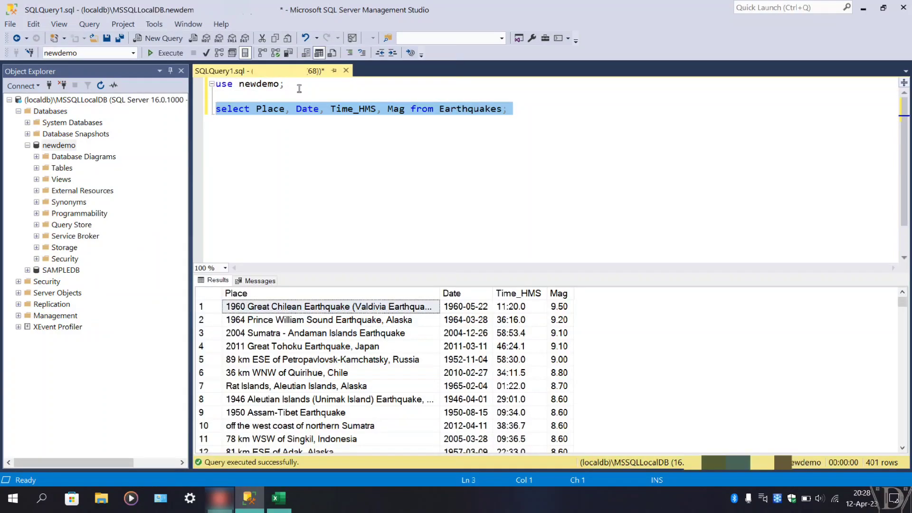
pyautogui.click(279, 499)
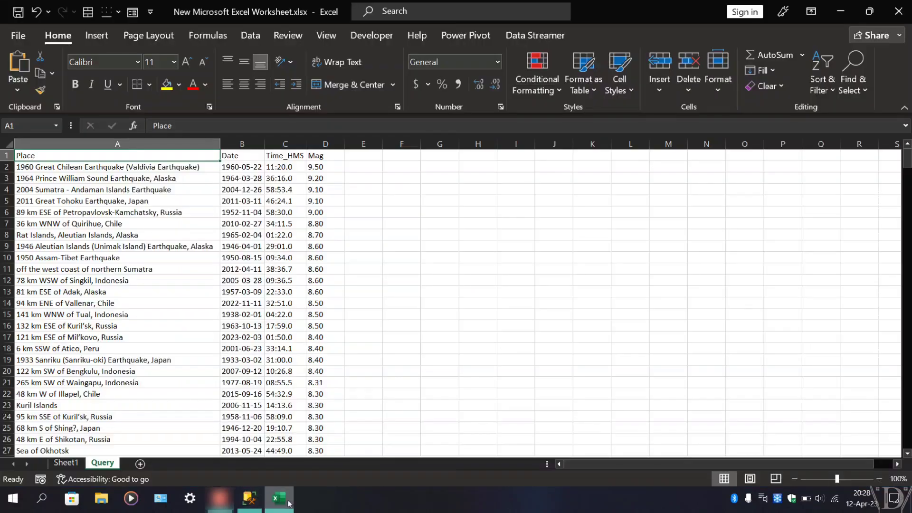
pyautogui.click(249, 499)
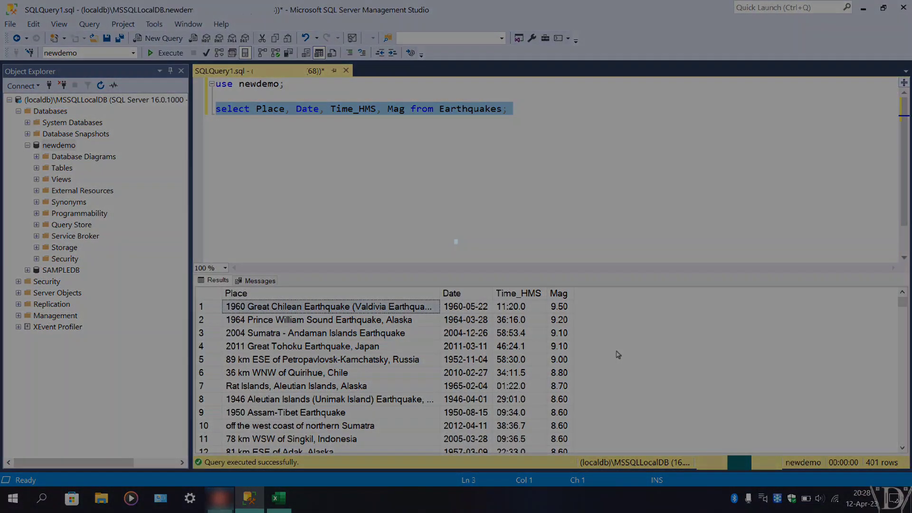